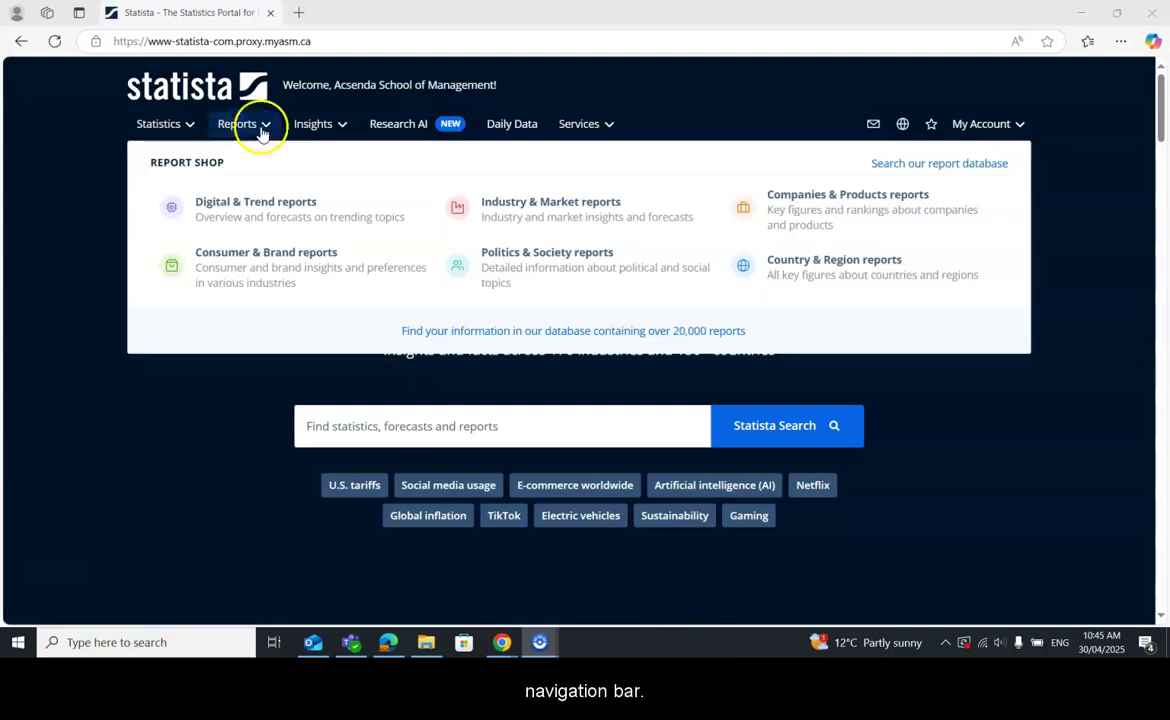
# Step: Open the reports overview page and look through its featured report, report categories and report previews
pyautogui.click(259, 129)
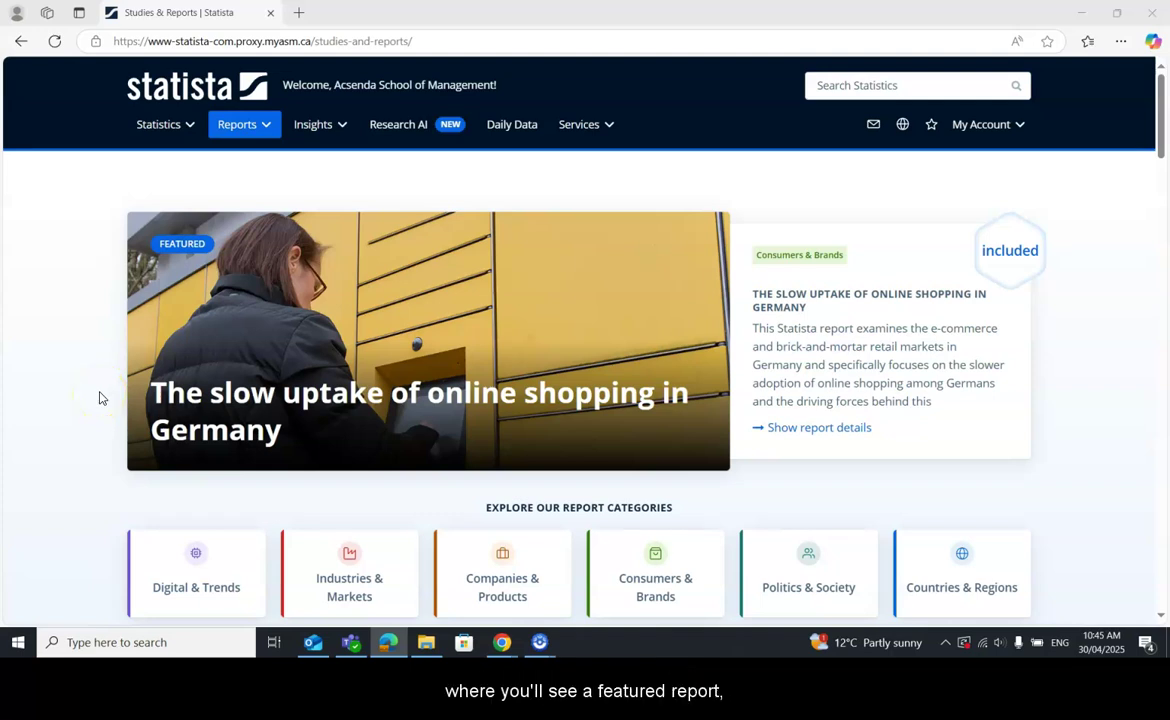
pyautogui.scroll(-3, 99, 398)
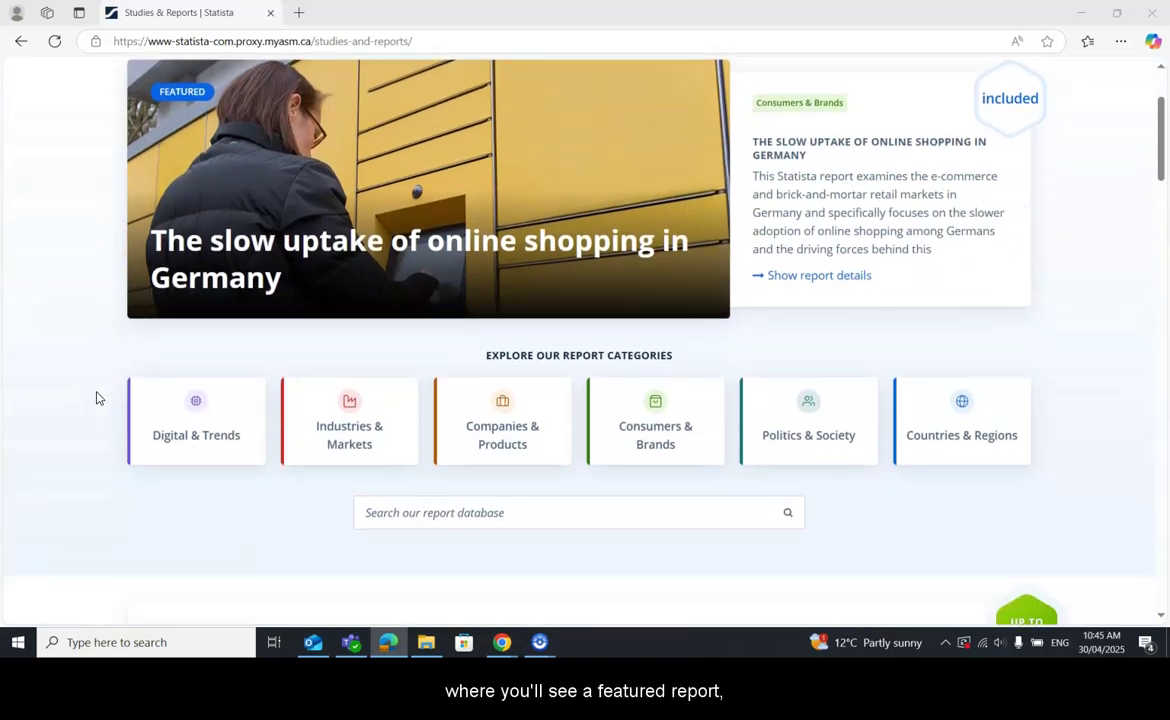
pyautogui.scroll(-5, 97, 398)
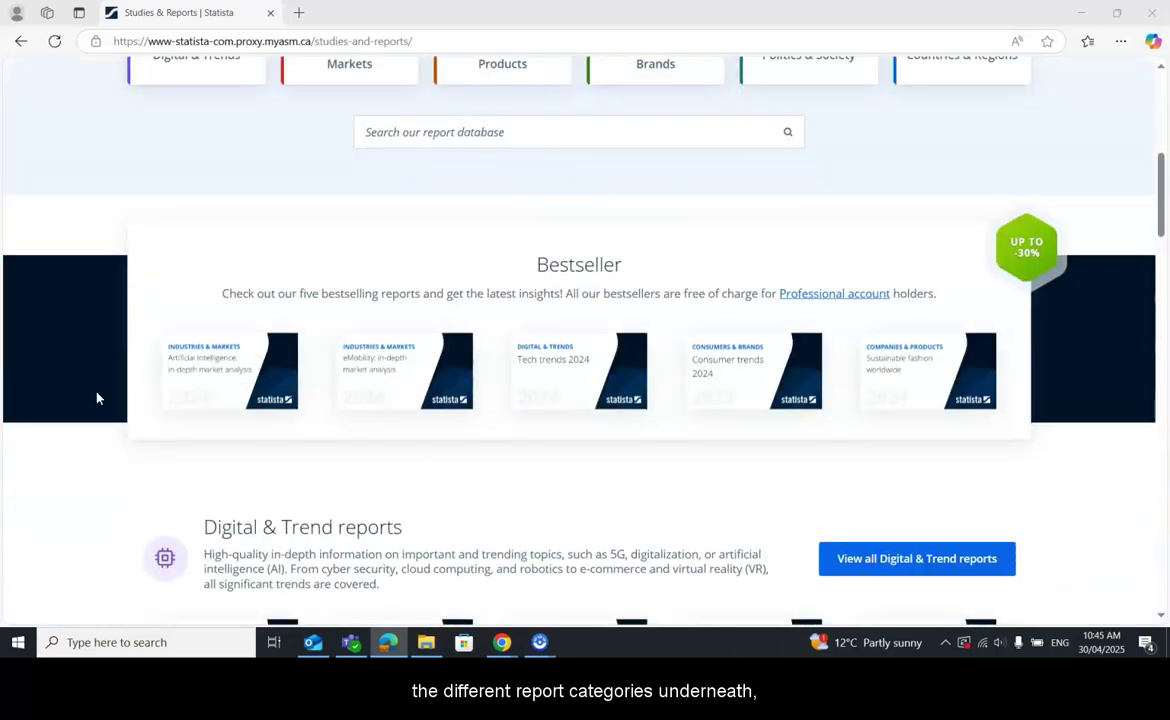
pyautogui.scroll(-4, 97, 398)
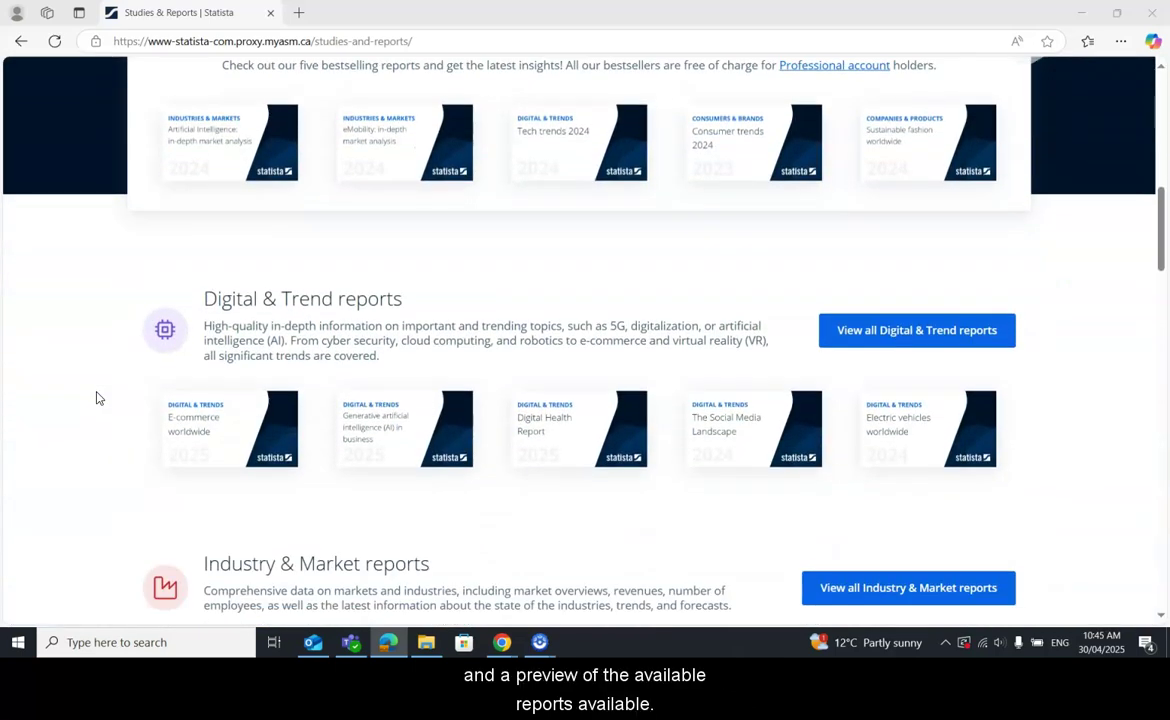
pyautogui.scroll(-2, 97, 398)
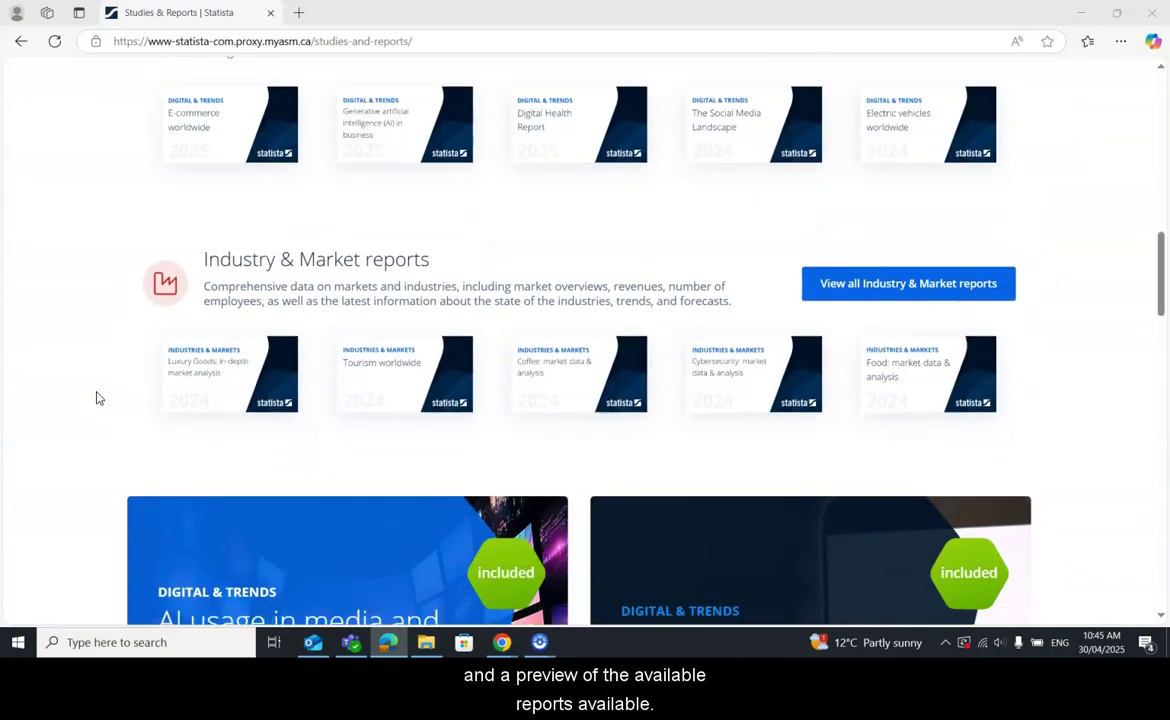
pyautogui.scroll(5, 97, 398)
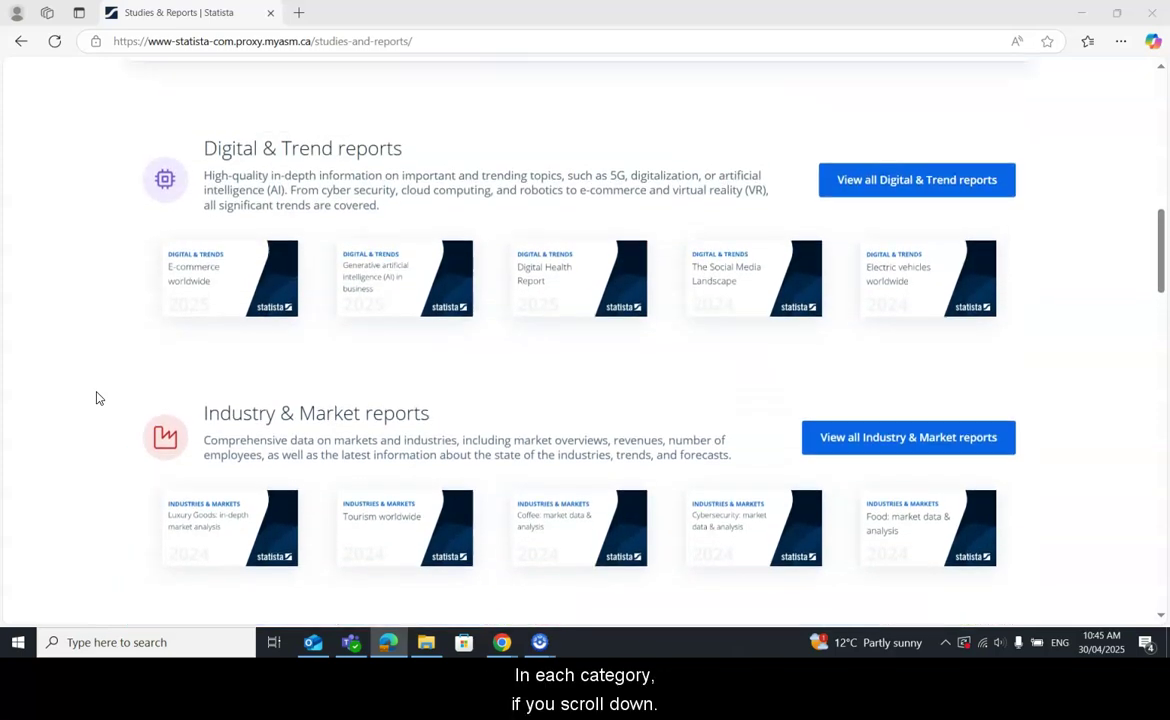
pyautogui.scroll(5, 97, 398)
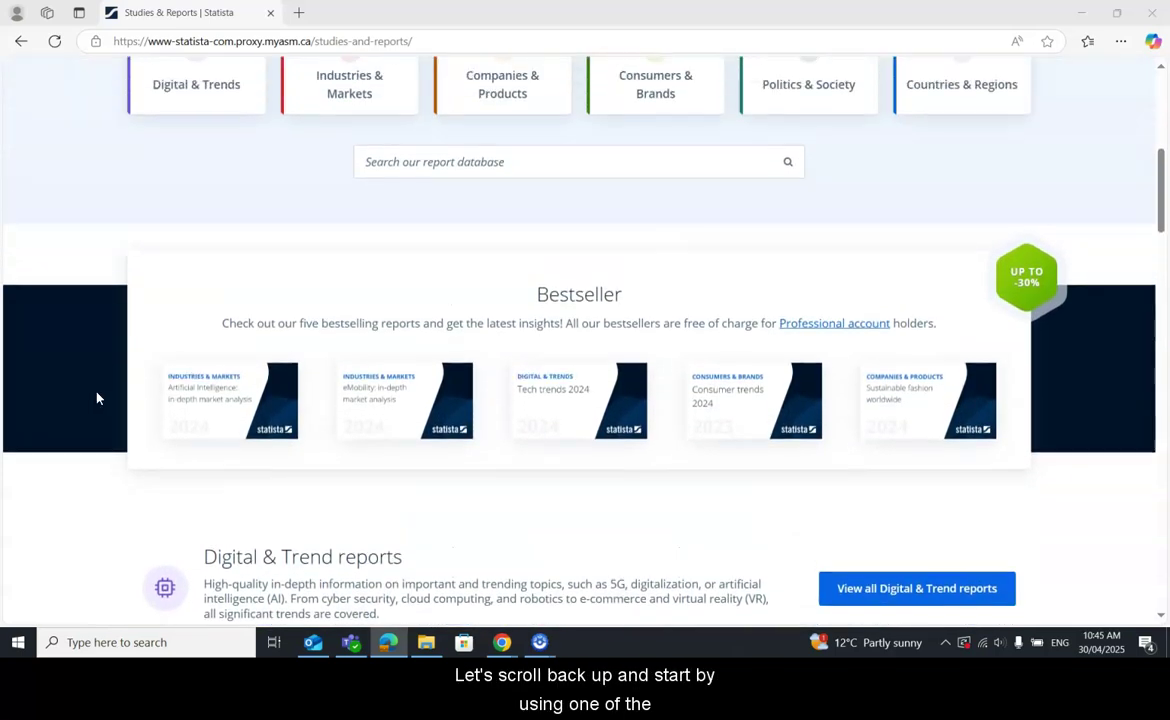
pyautogui.scroll(1, 97, 398)
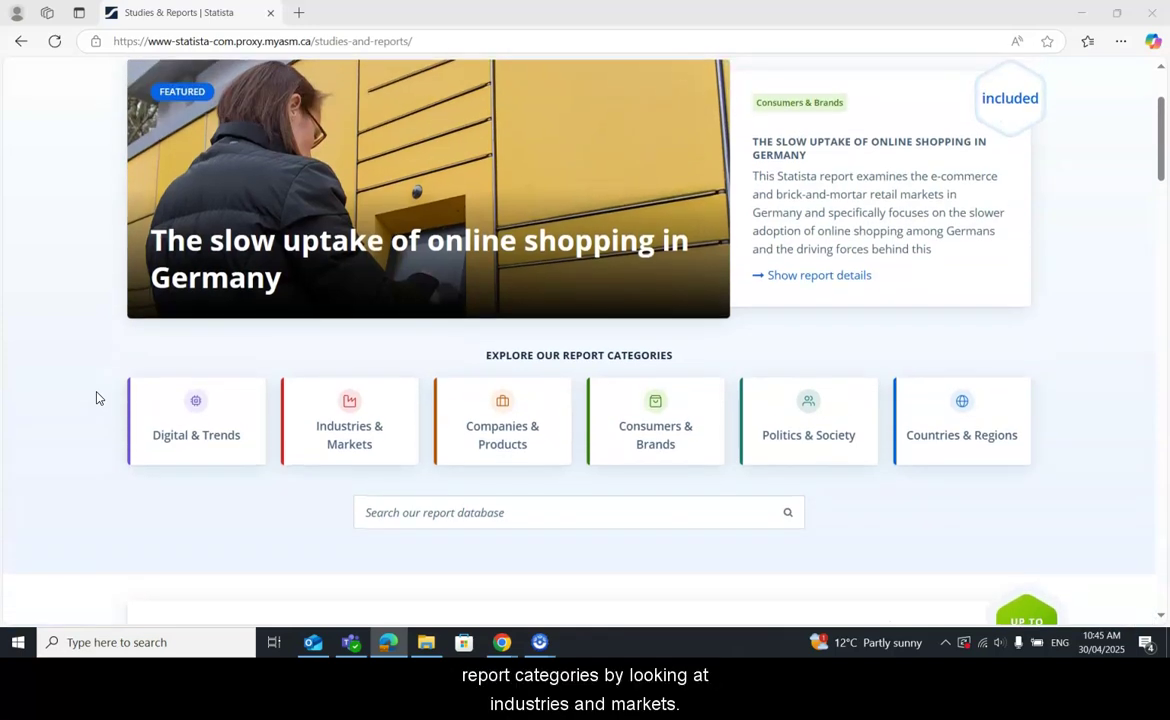
# Step: Open the Industries & Markets report category and filter its reports to the country Canada
pyautogui.click(346, 461)
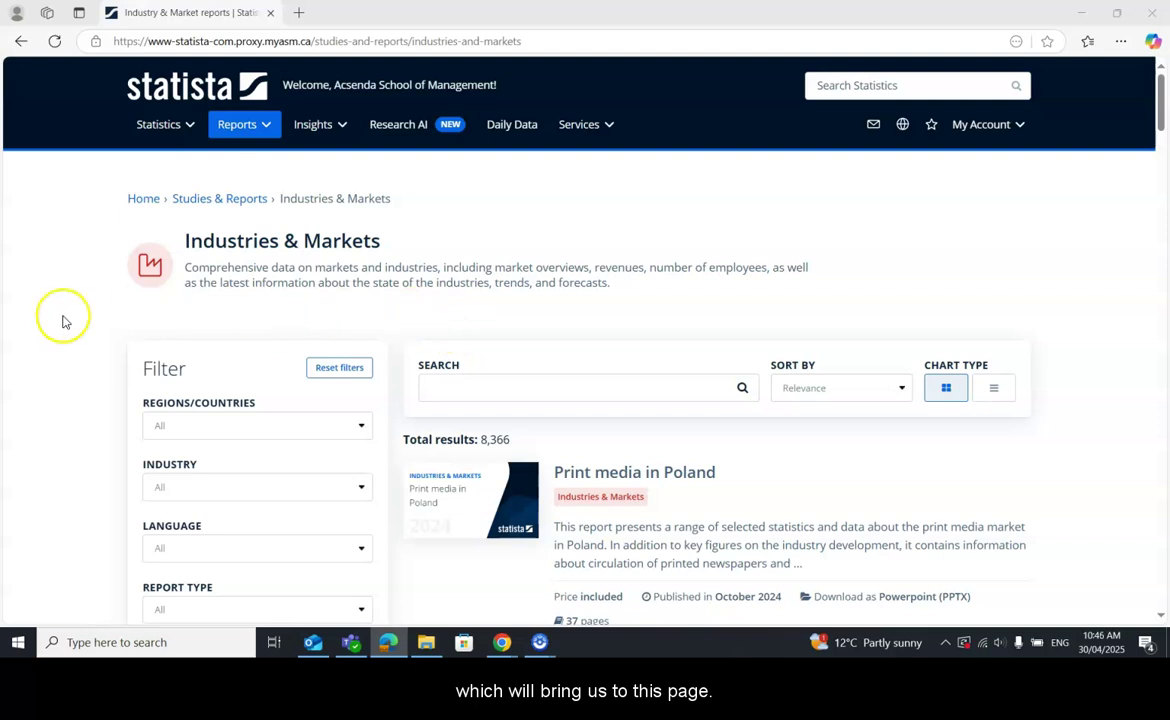
pyautogui.scroll(-2, 104, 326)
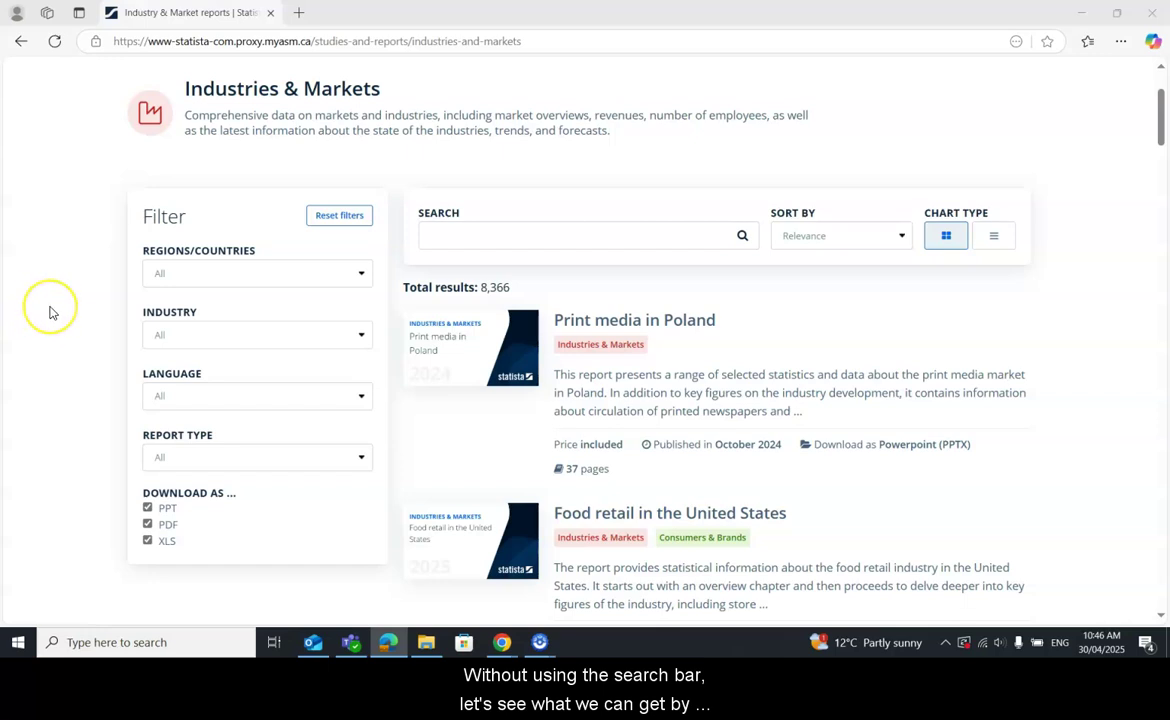
pyautogui.click(230, 280)
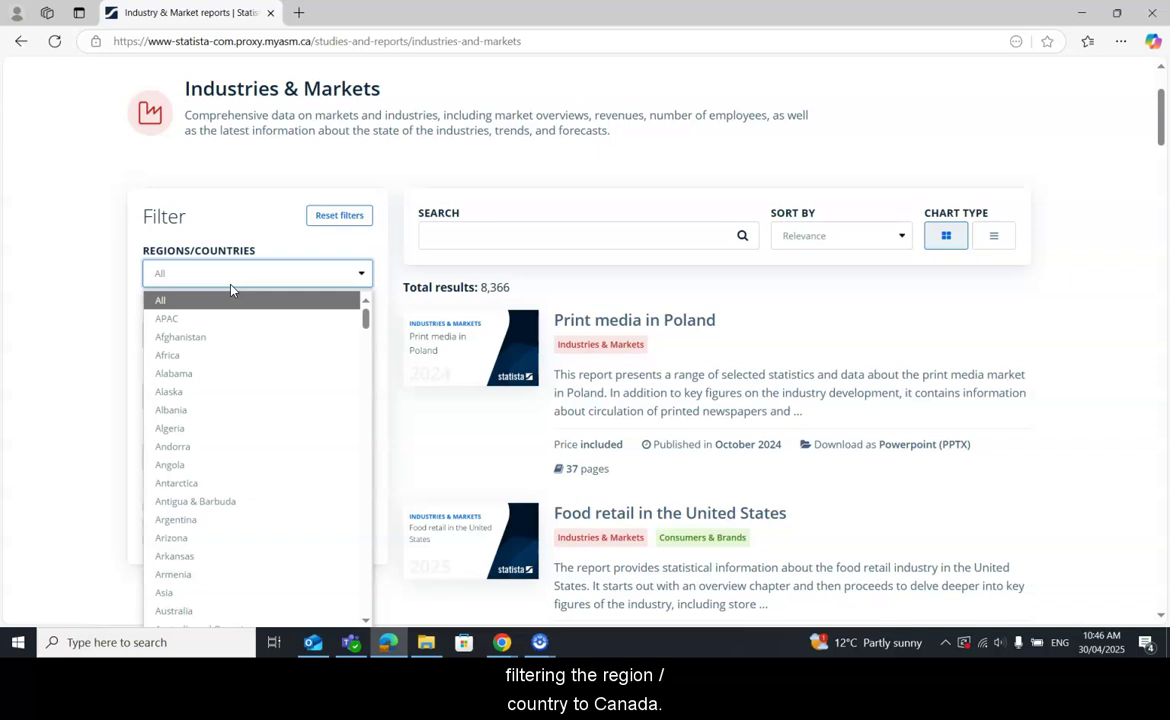
pyautogui.write('Canada')
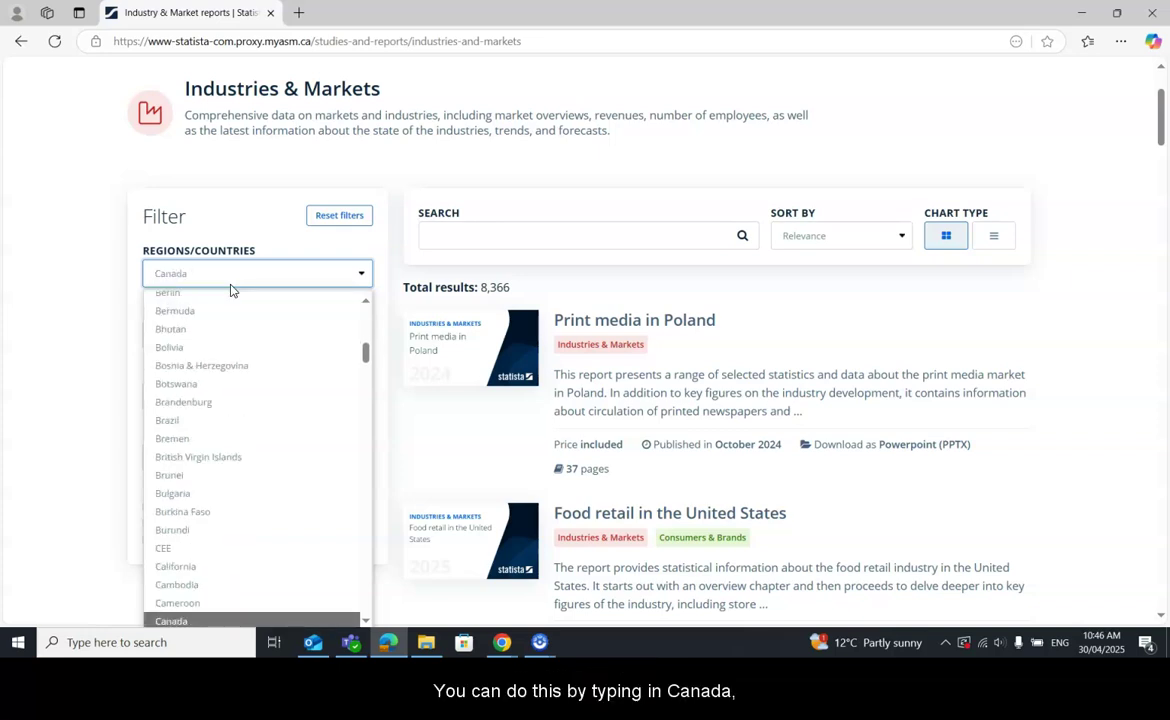
pyautogui.press('Return')
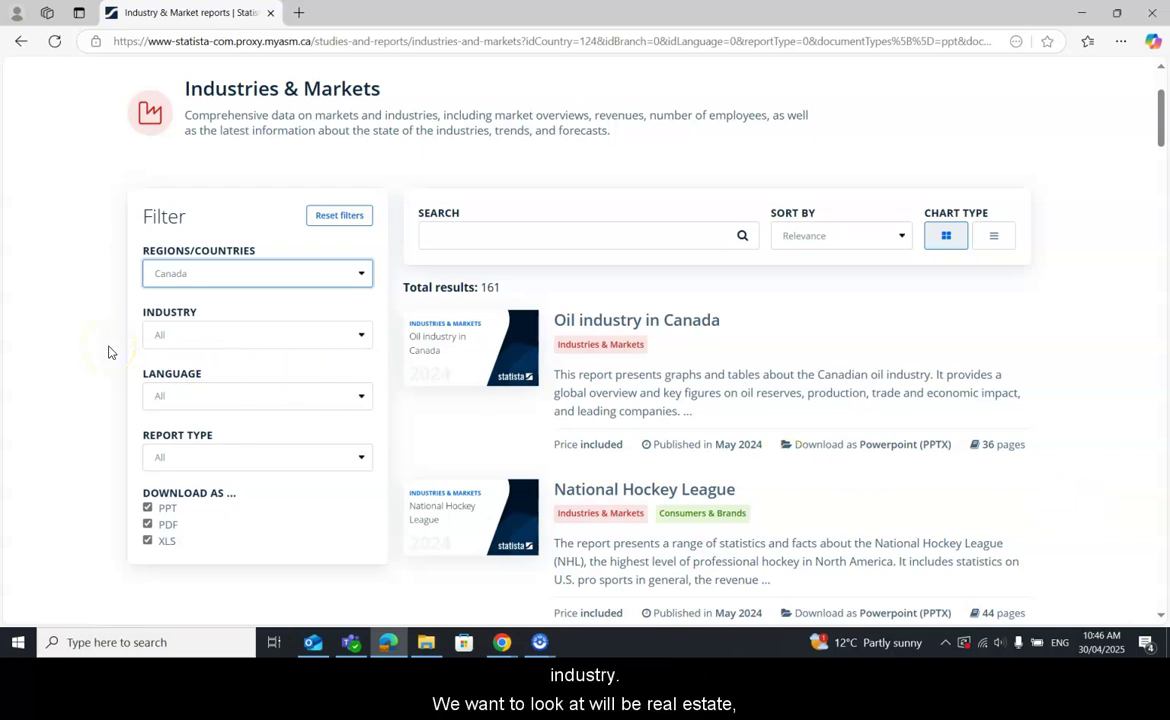
# Step: Narrow the report results to the Real Estate industry and the English language
pyautogui.click(188, 336)
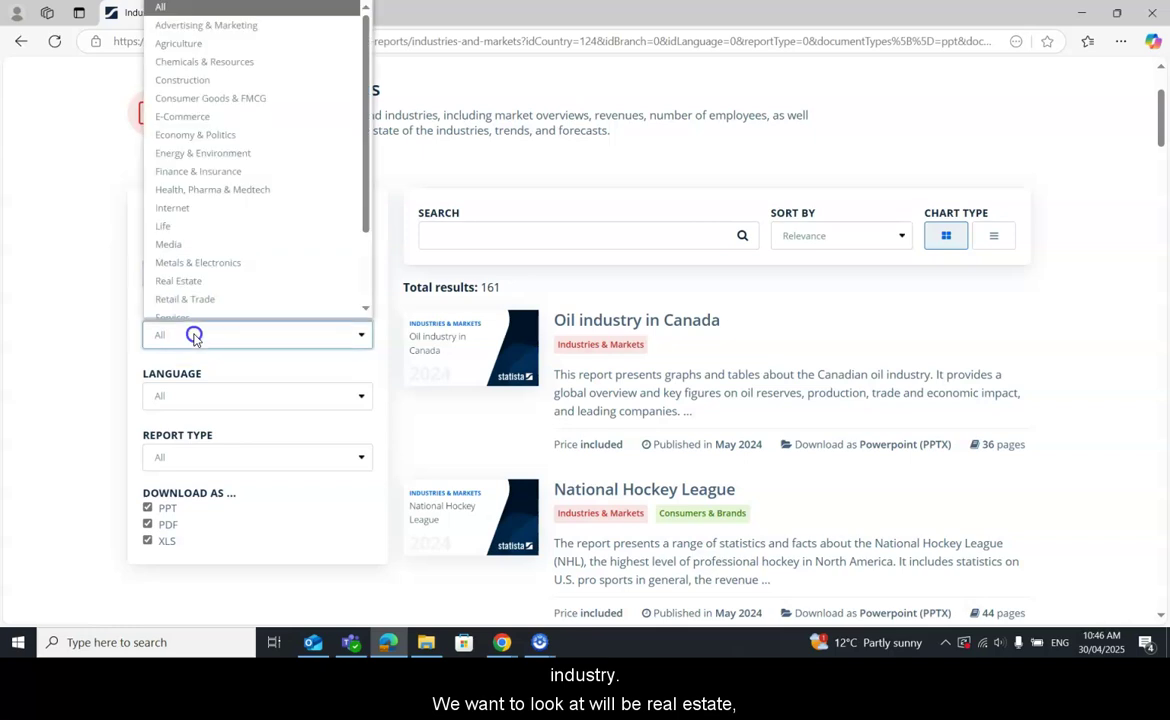
pyautogui.click(215, 279)
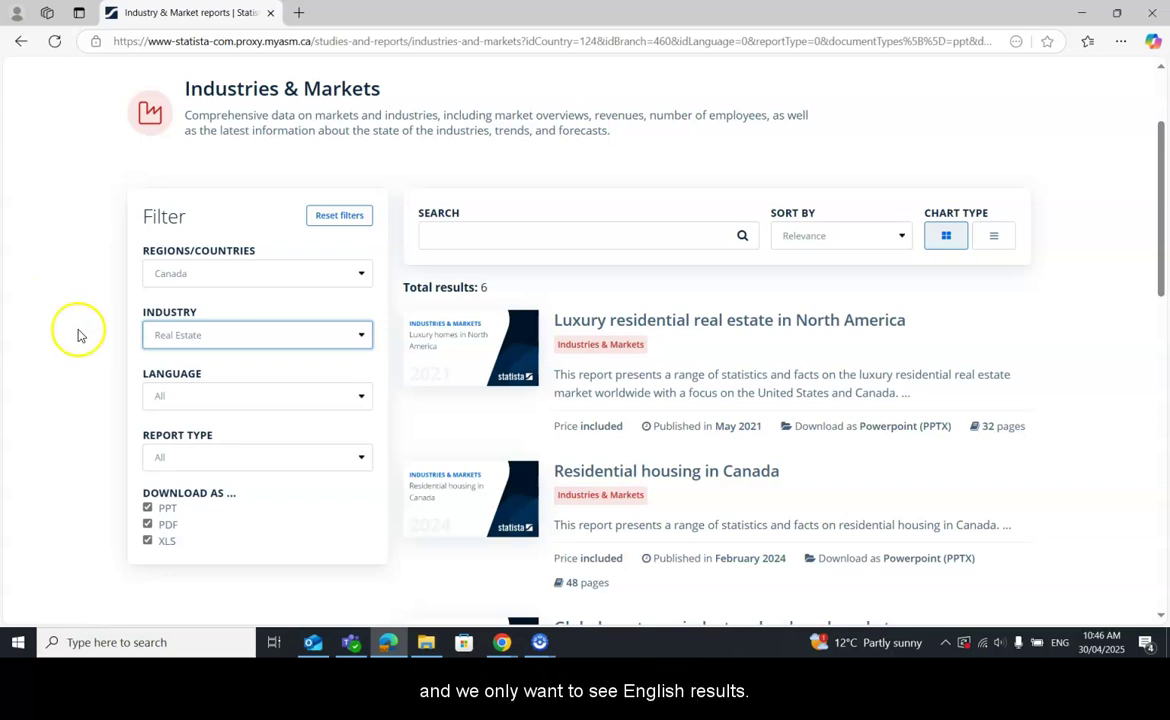
pyautogui.click(170, 398)
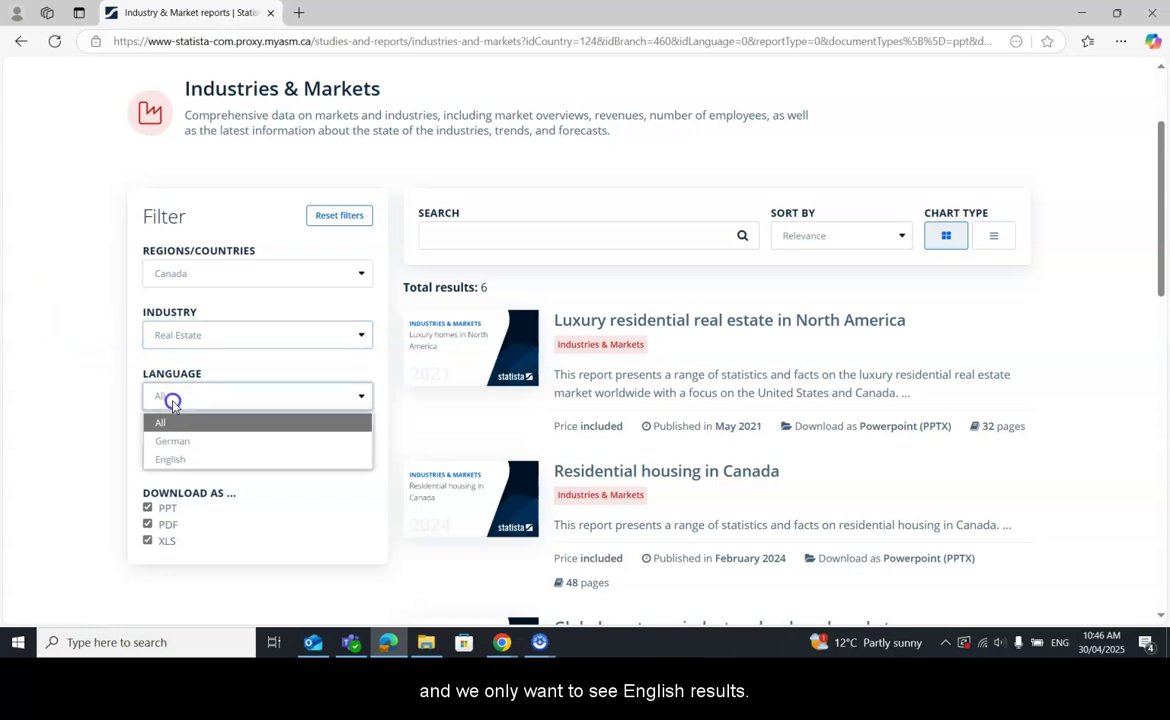
pyautogui.click(193, 462)
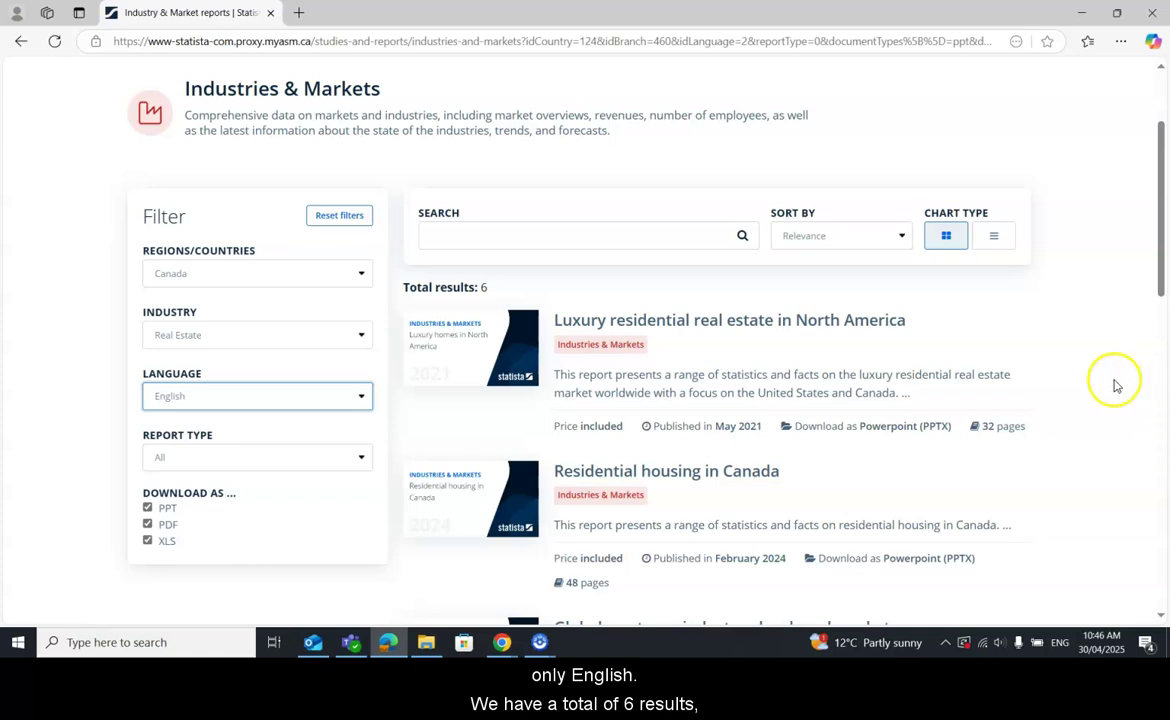
# Step: Open the "Residential housing in Canada" report and review its details and table of contents
pyautogui.scroll(-2, 1076, 391)
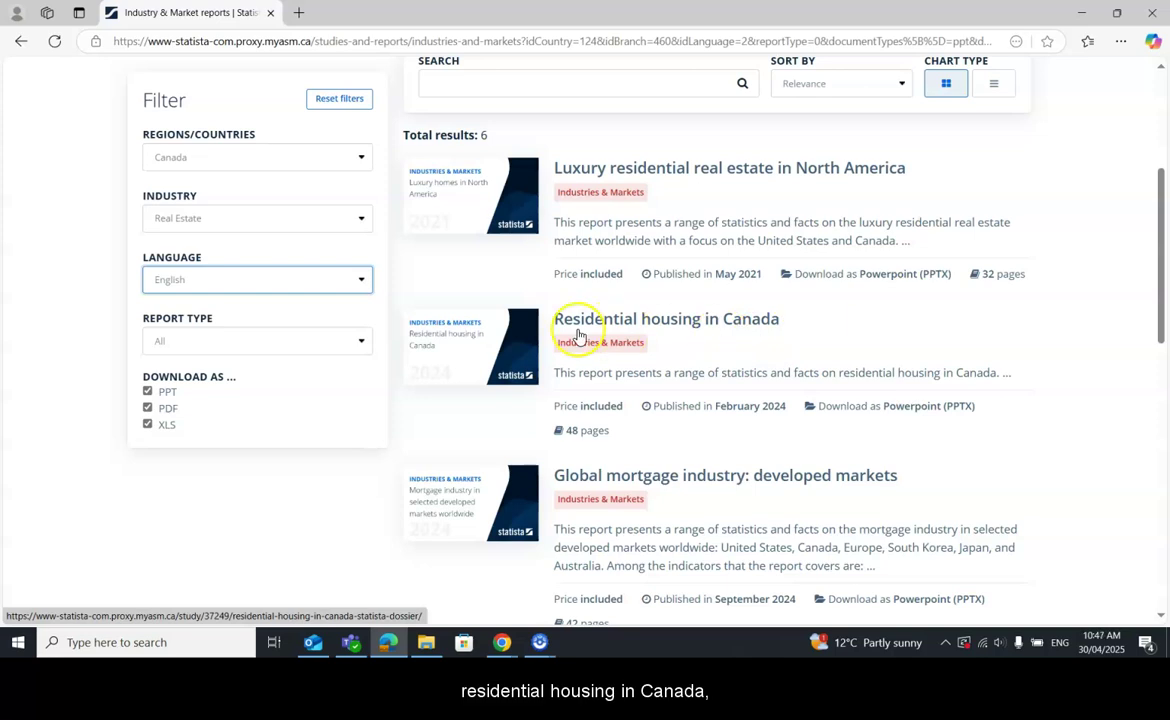
pyautogui.click(700, 325)
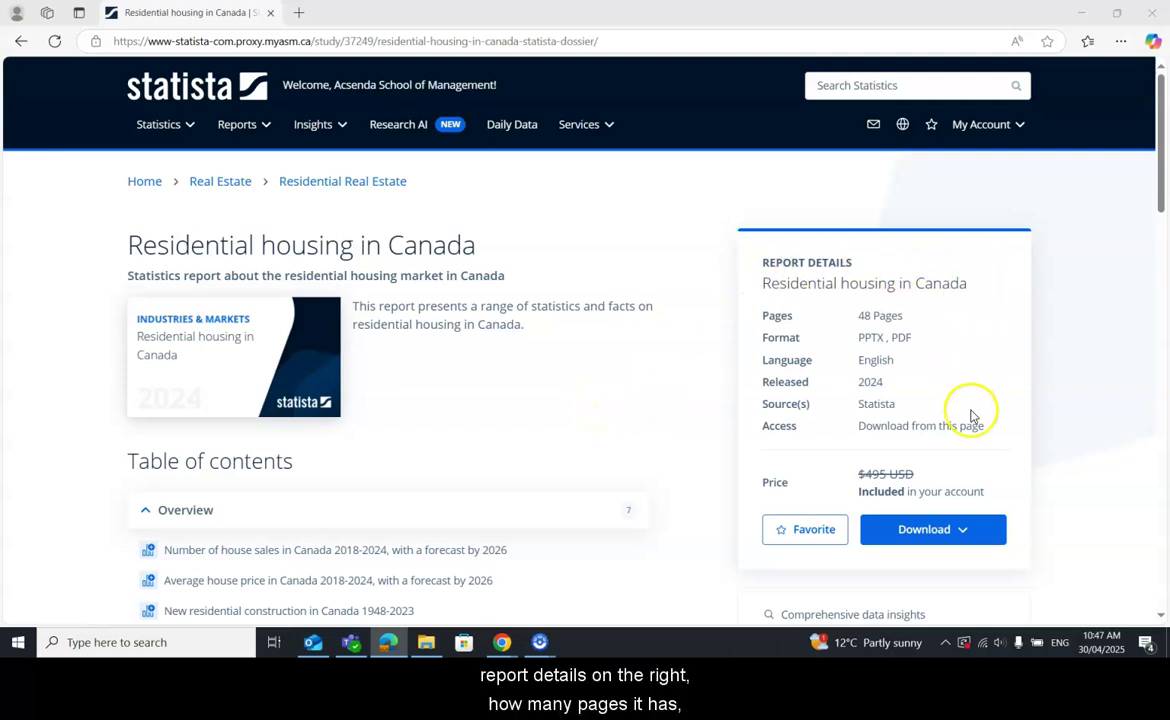
pyautogui.scroll(-1, 665, 335)
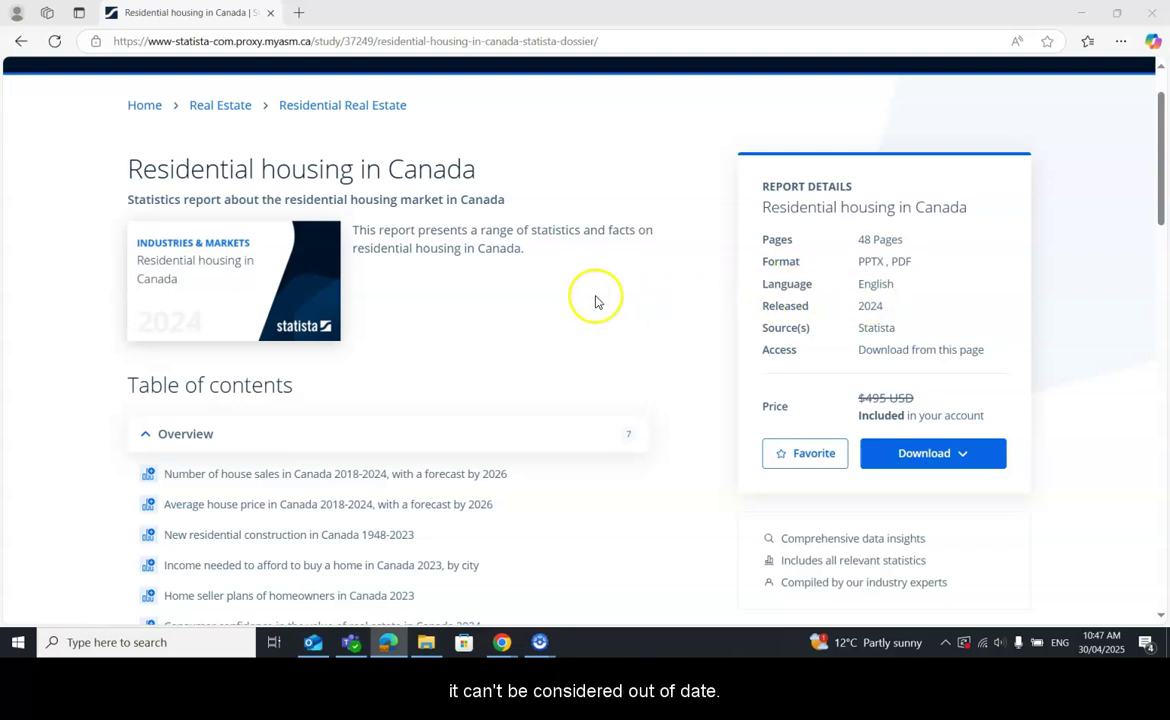
pyautogui.scroll(-1, 630, 305)
pyautogui.scroll(-1, 650, 312)
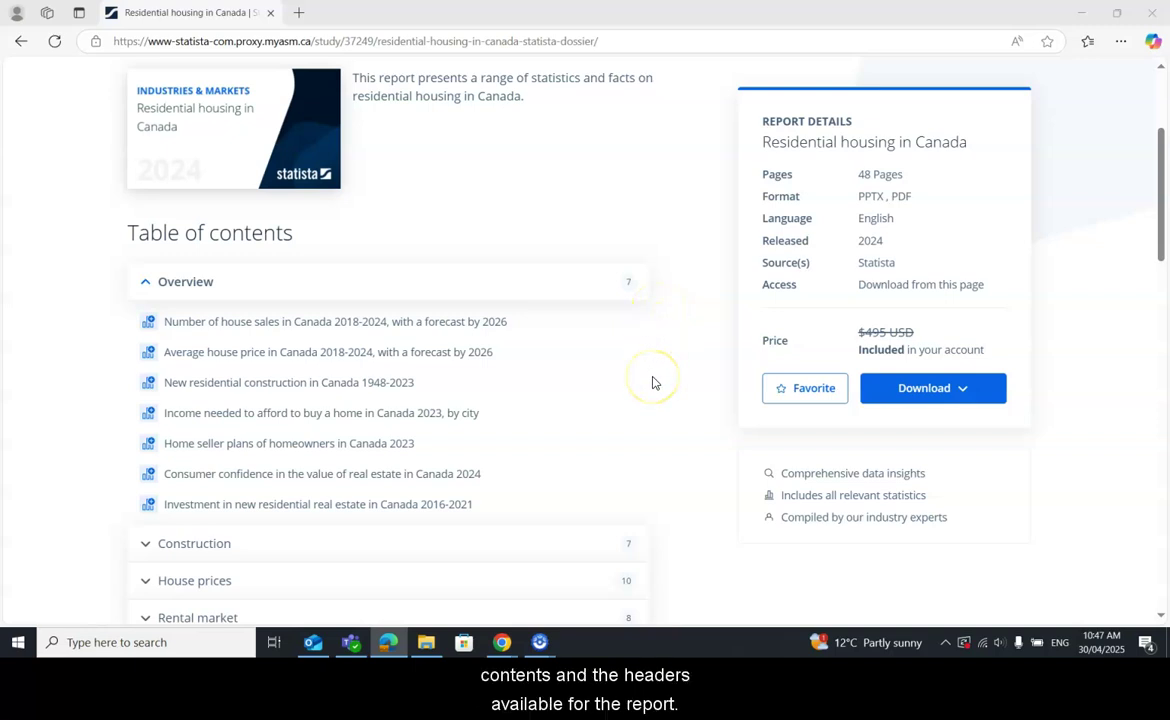
pyautogui.scroll(-1, 653, 383)
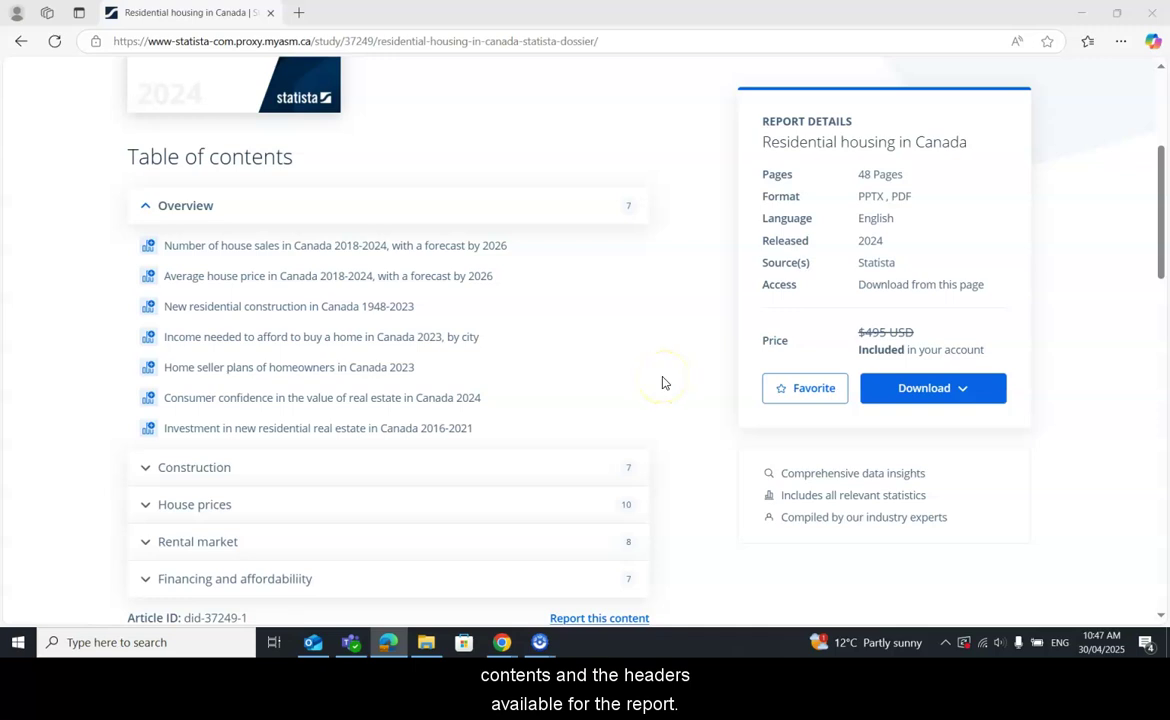
pyautogui.scroll(2, 663, 383)
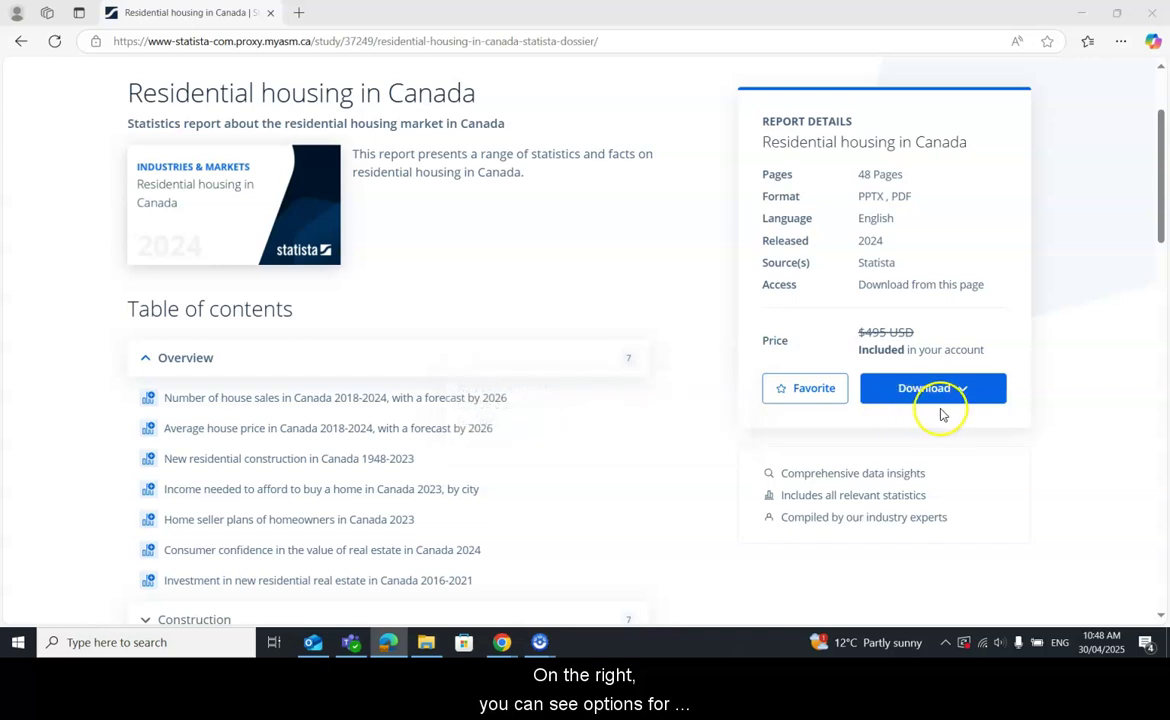
# Step: Download the "Residential housing in Canada" report as a PDF and open the downloaded file
pyautogui.moveTo(972, 400)
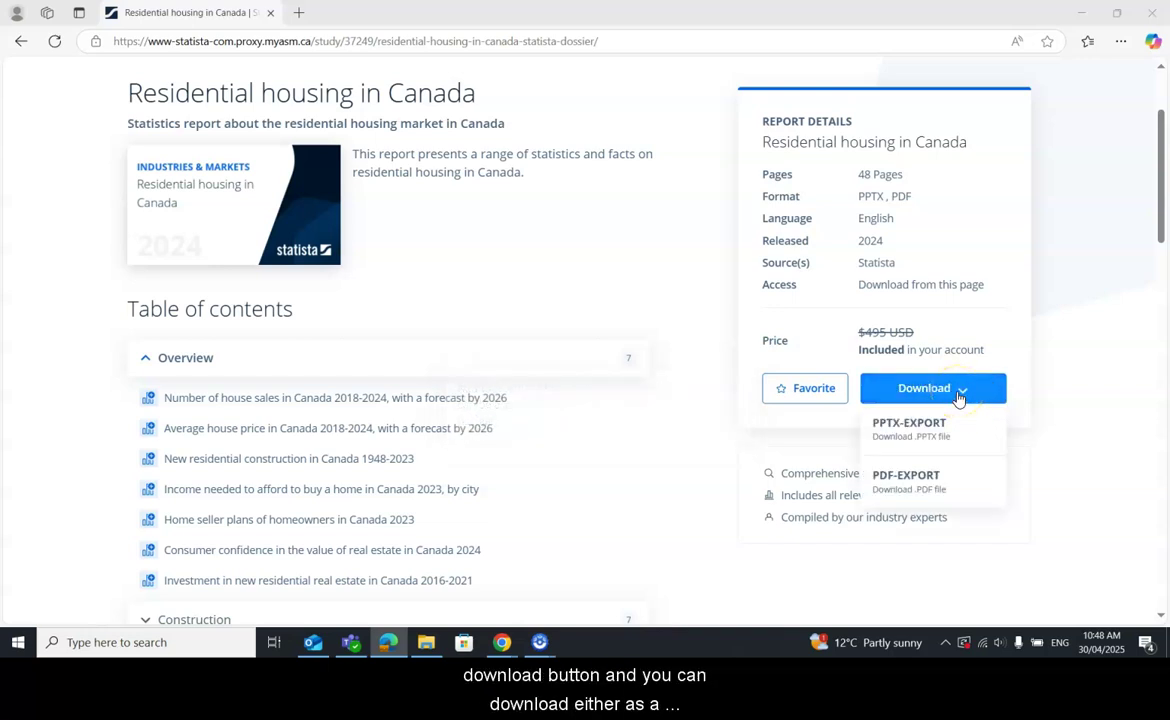
pyautogui.click(948, 443)
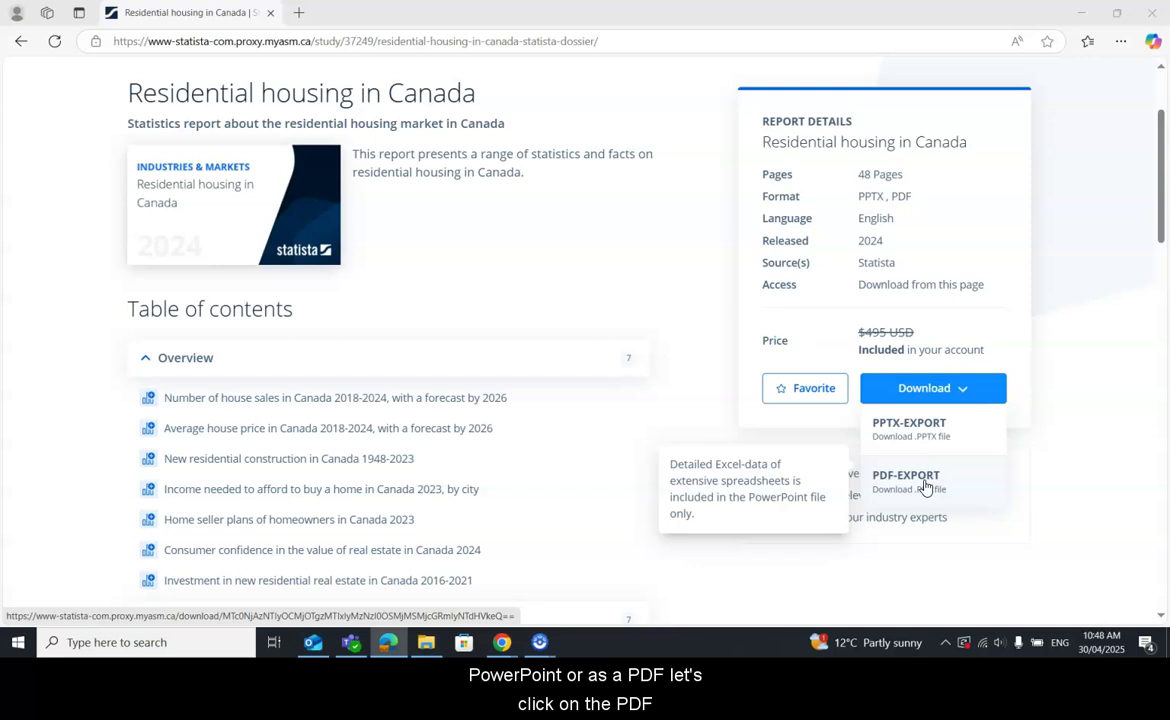
pyautogui.click(932, 485)
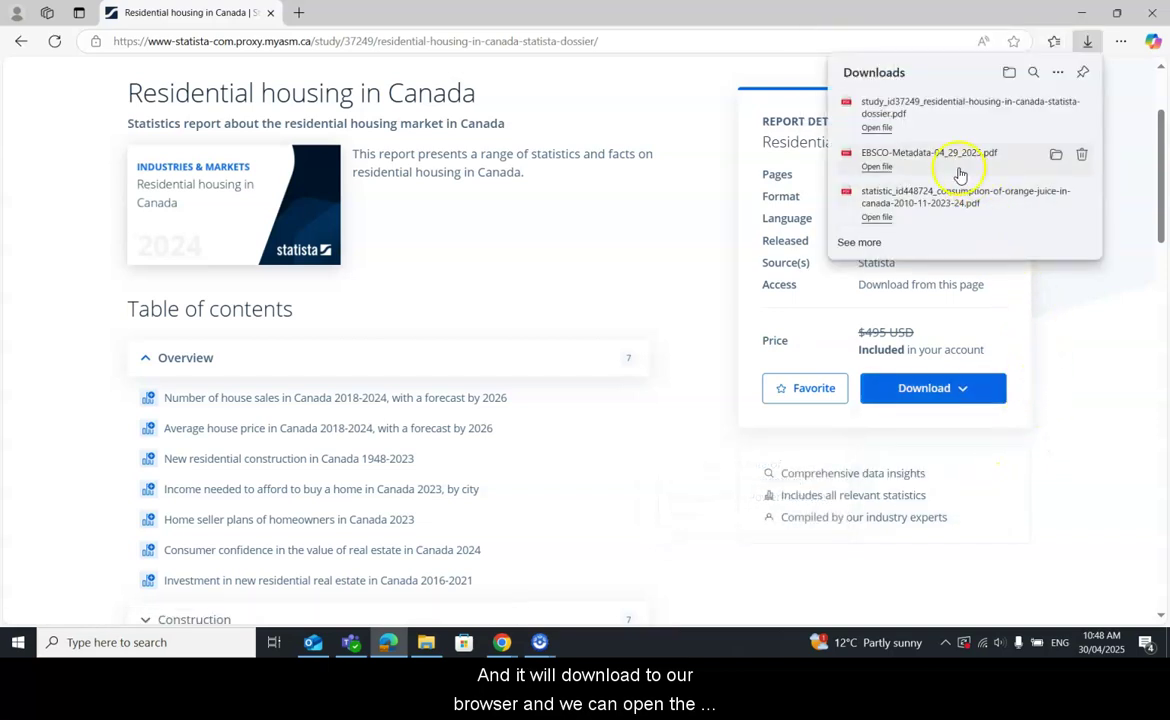
pyautogui.click(879, 129)
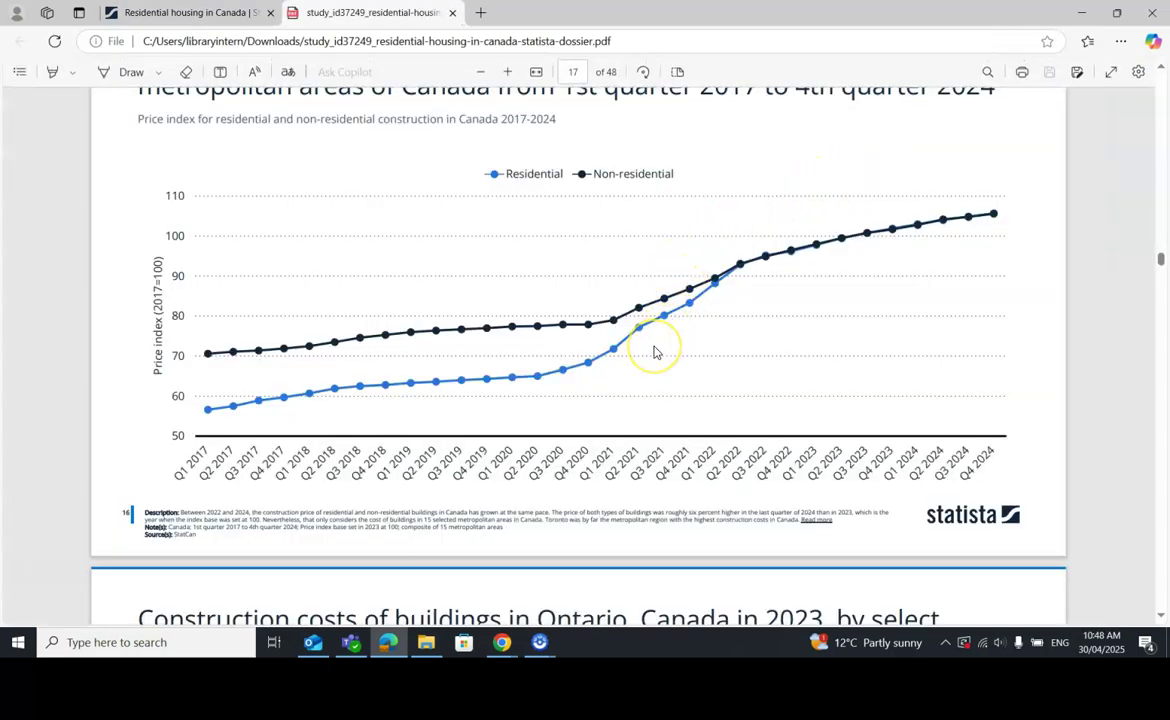
# Step: Go to the PDF's table of contents and follow the page link for the median condo sales price in Toronto, Canada 2023
pyautogui.scroll(2, 655, 352)
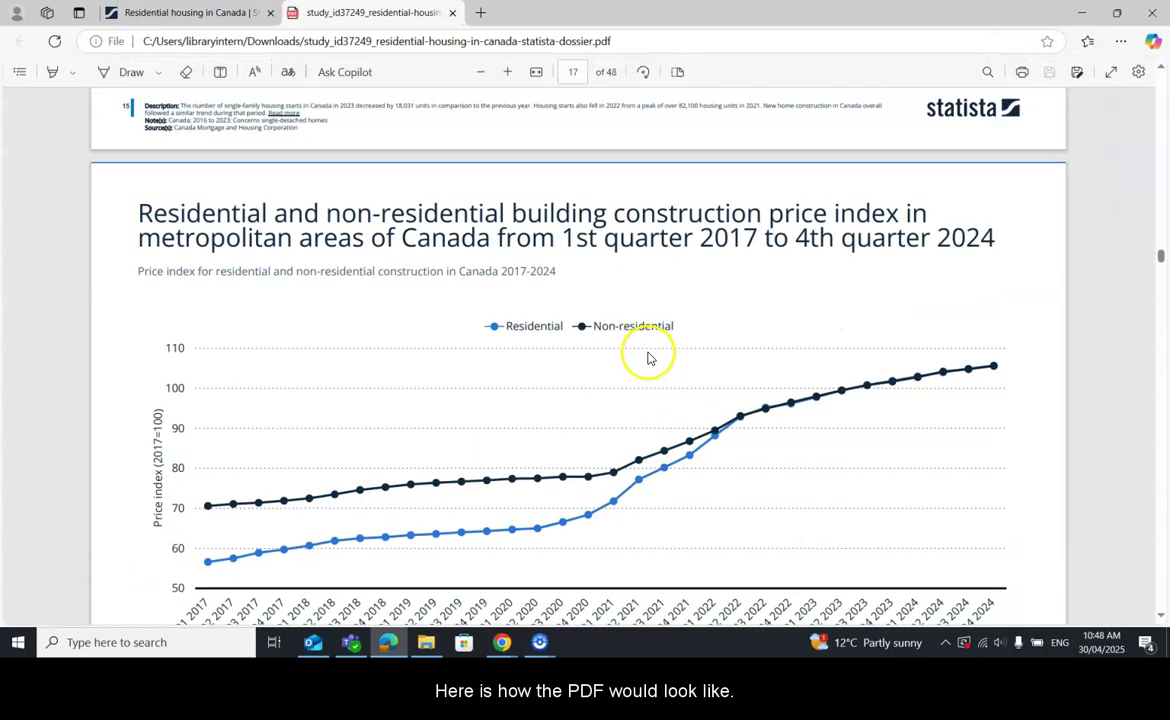
pyautogui.moveTo(1160, 258); pyautogui.dragTo(1158, 72)
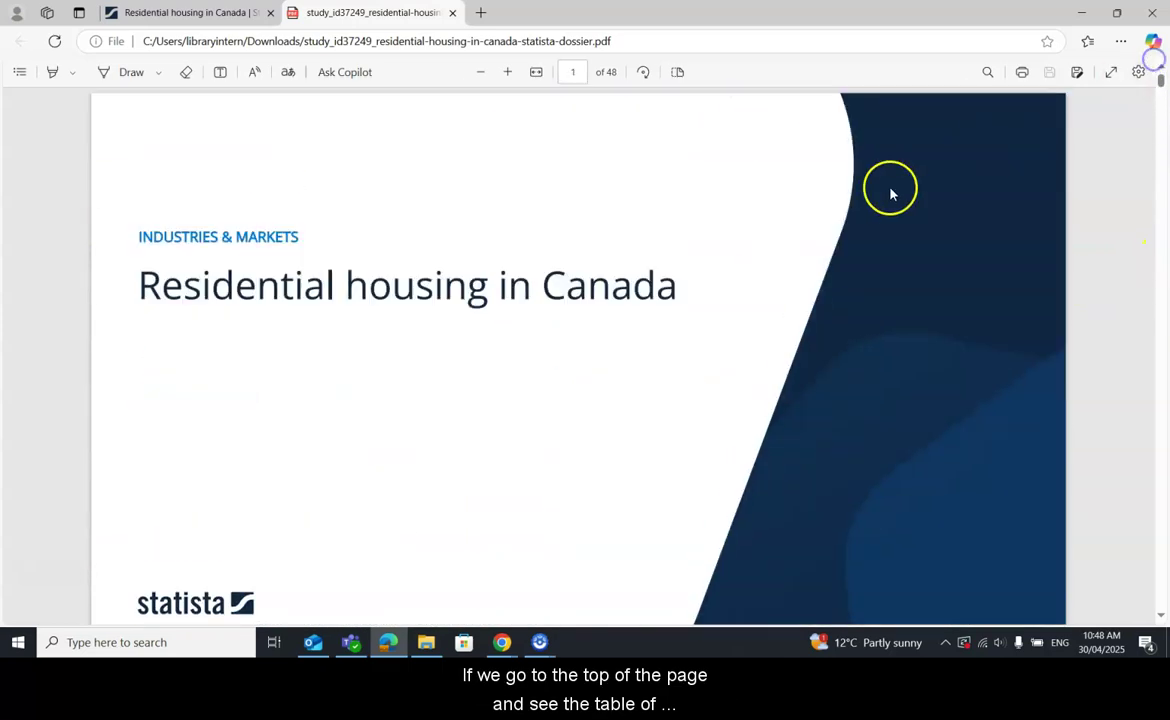
pyautogui.scroll(-5, 711, 266)
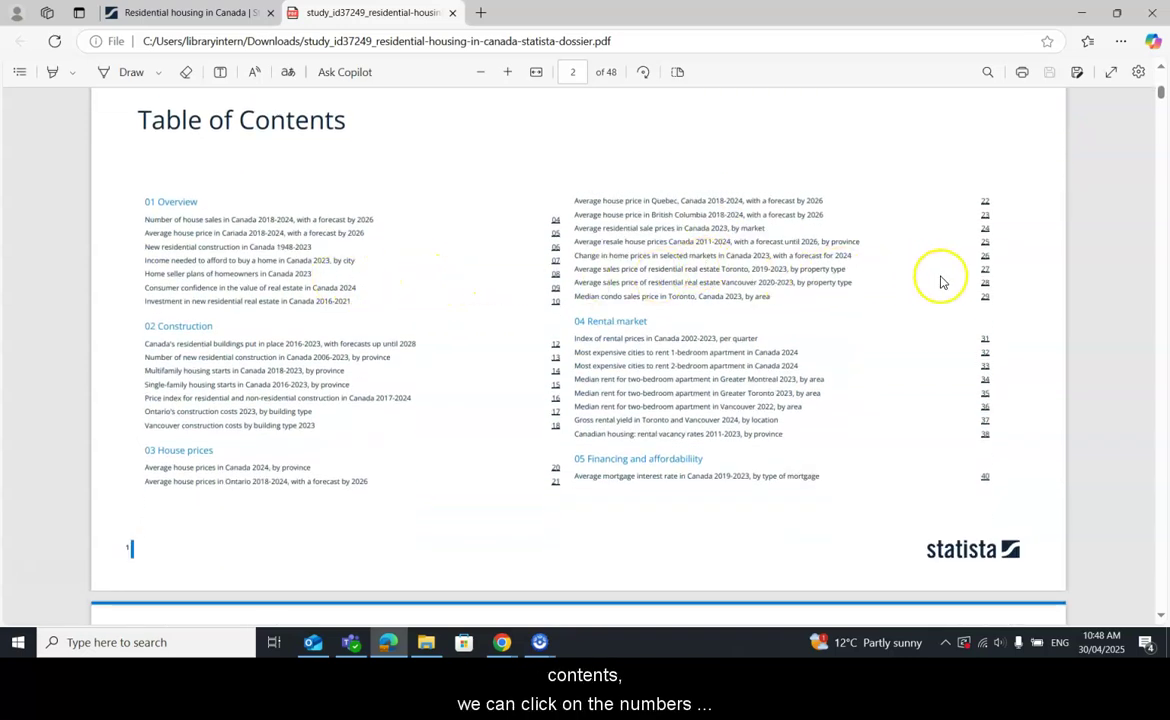
pyautogui.click(985, 300)
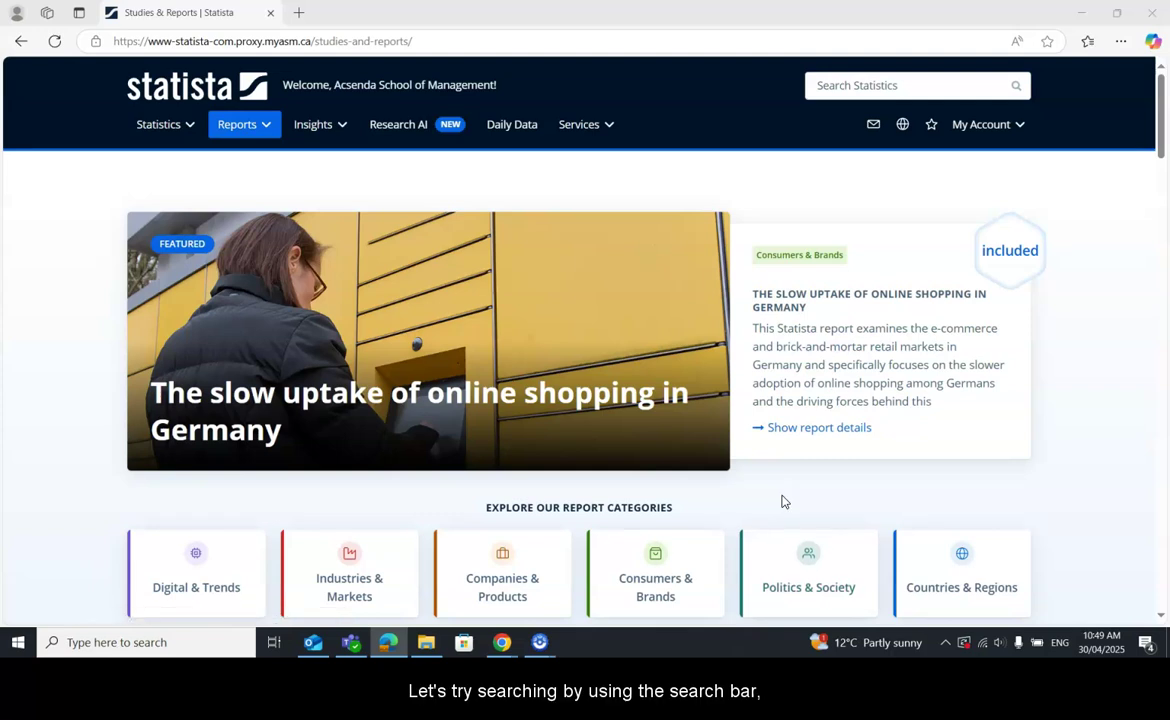
# Step: Search the report database with the string "video games" and "china", keeping both terms in quotation marks
pyautogui.scroll(-1, 783, 501)
pyautogui.scroll(-2, 781, 499)
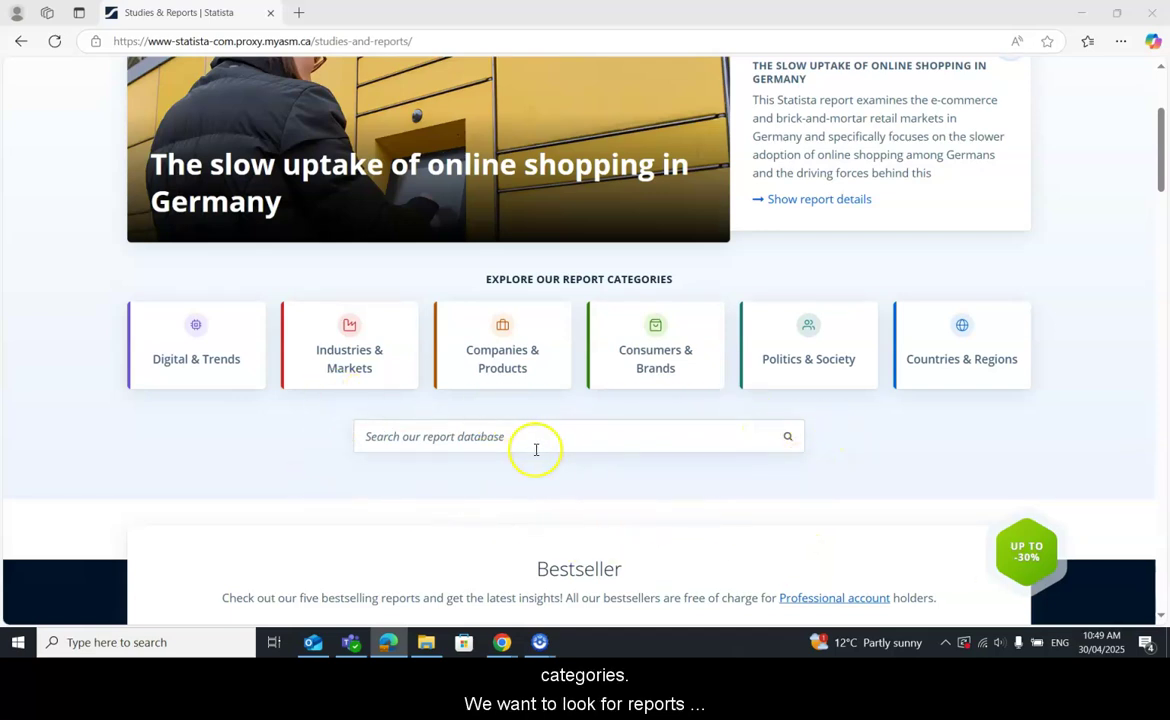
pyautogui.click(432, 435)
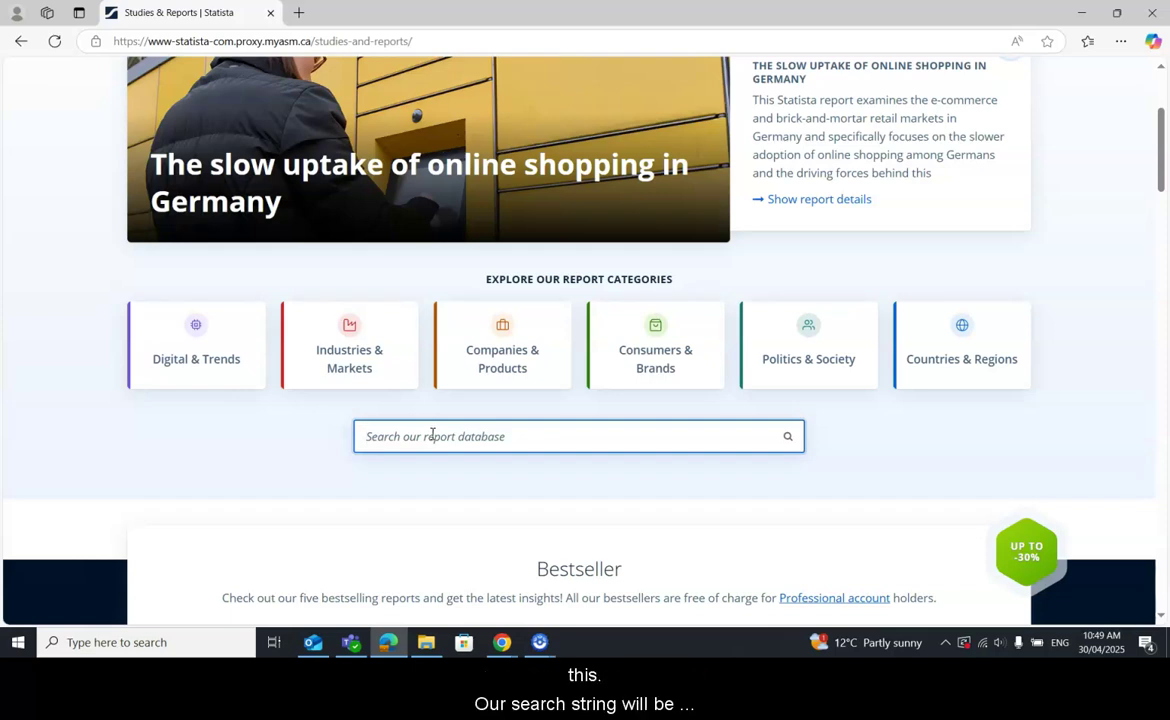
pyautogui.write('"')
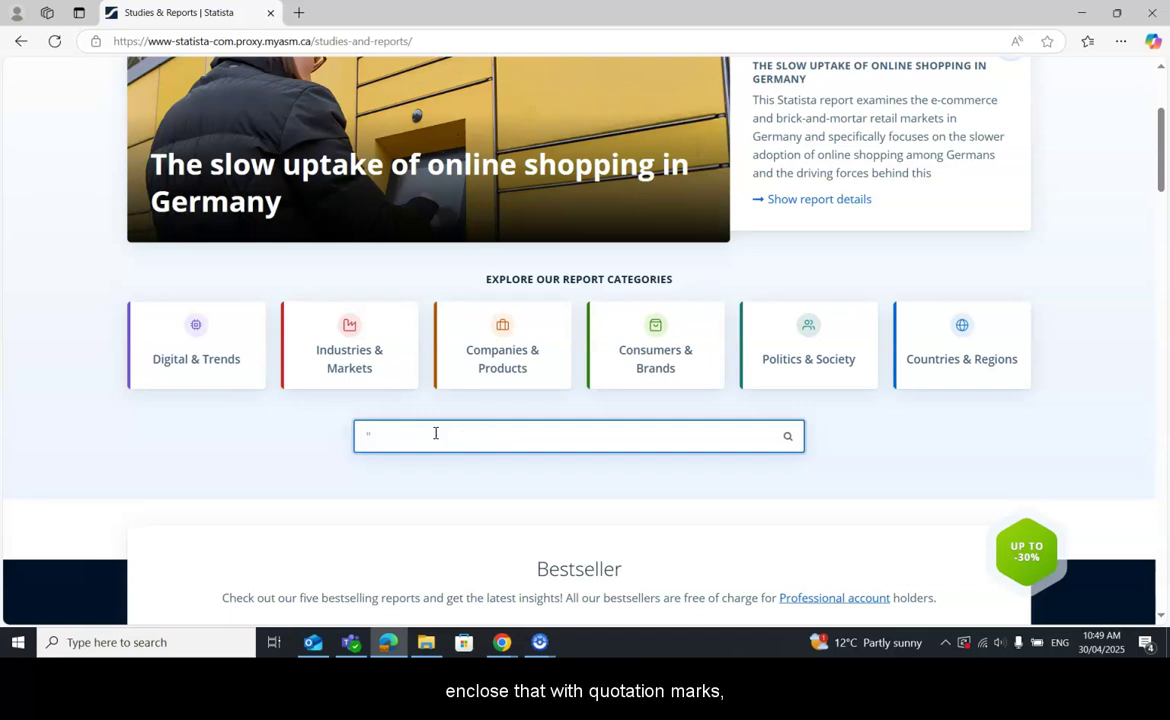
pyautogui.write('video games" and')
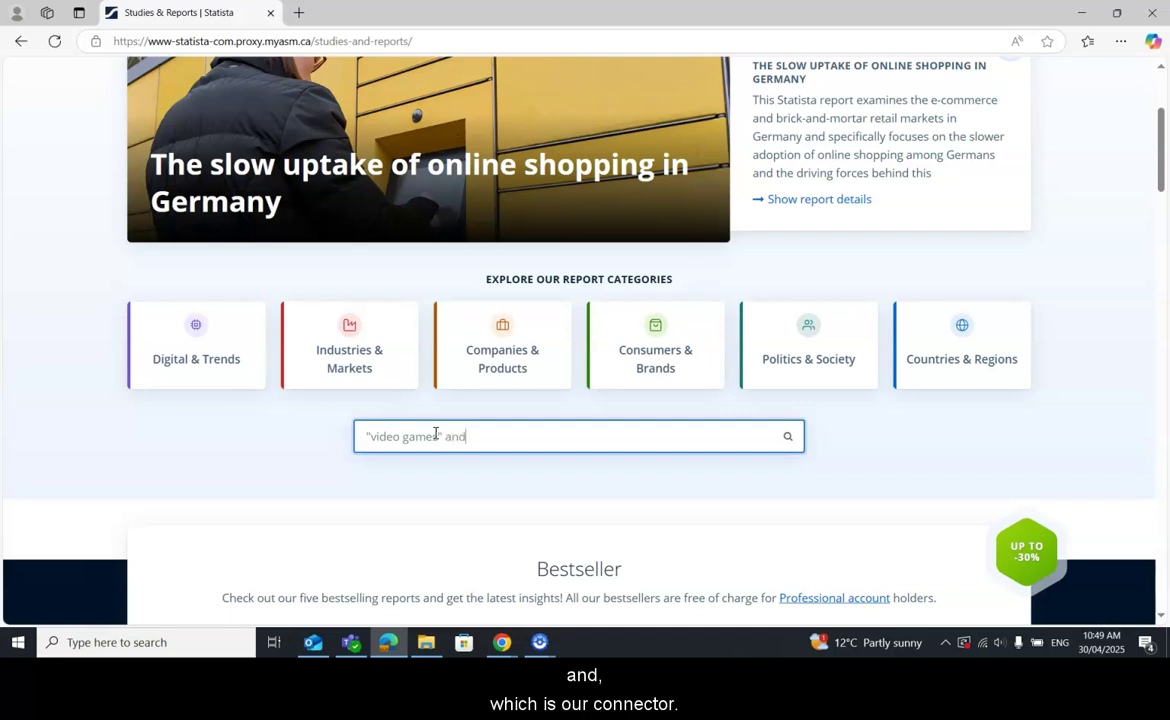
pyautogui.write(' "china')
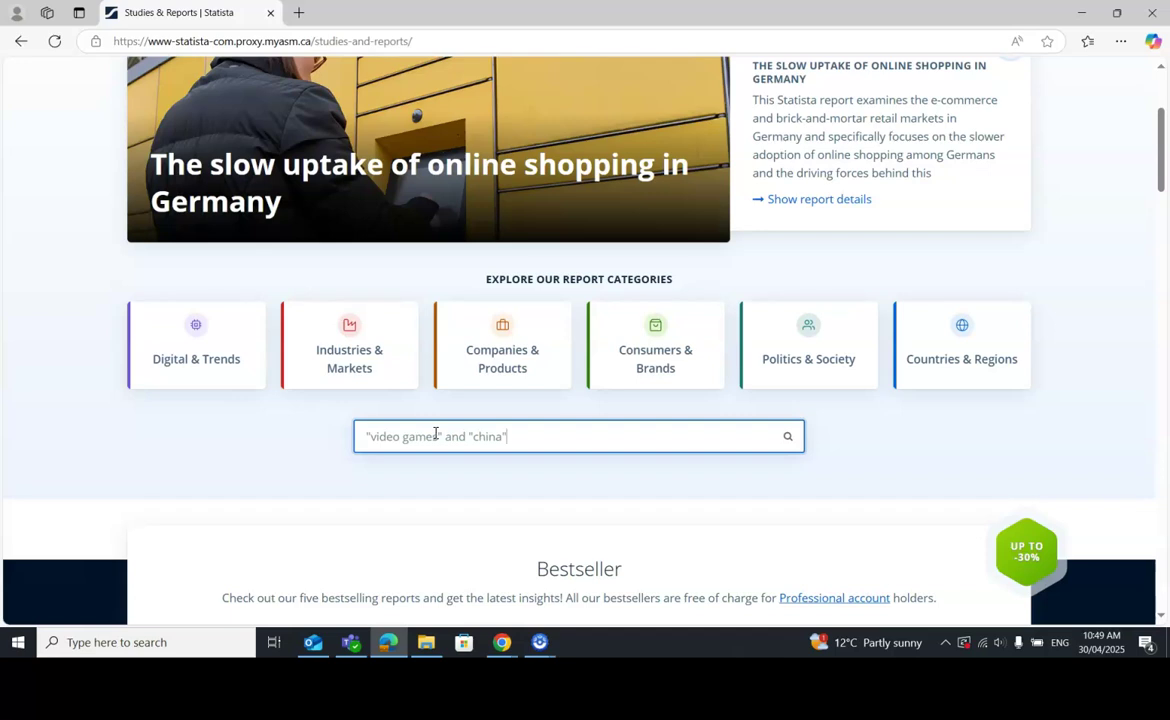
pyautogui.click(787, 440)
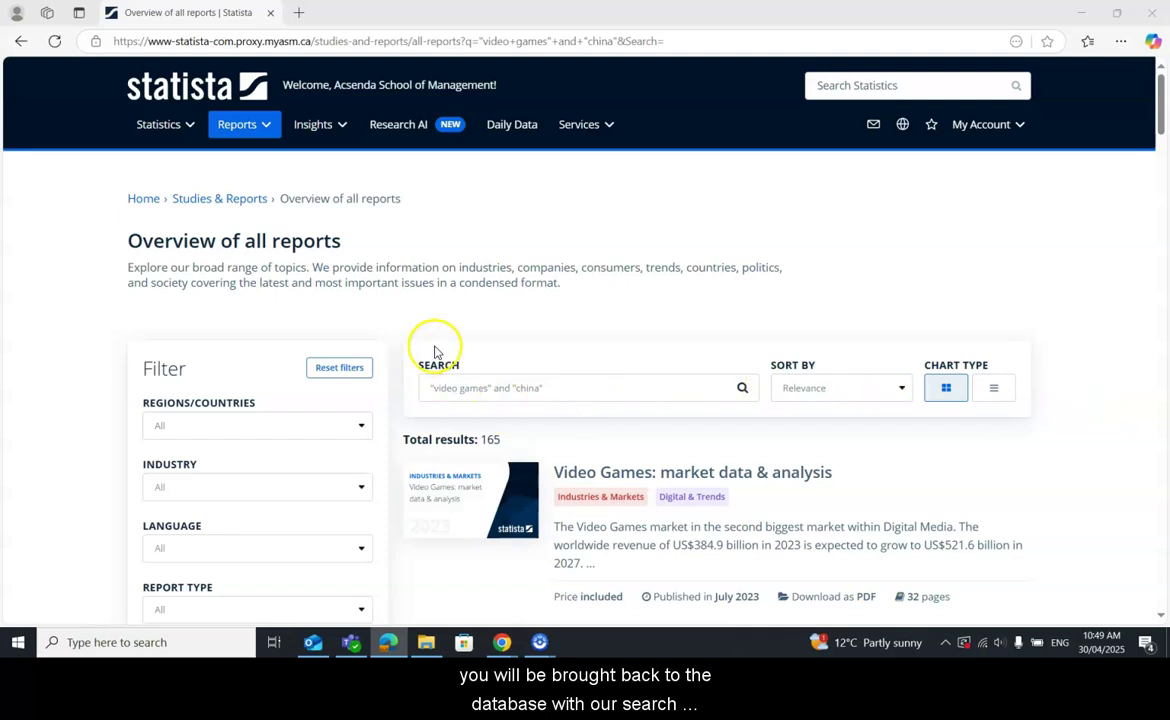
# Step: Look through the search results, open the "Gaming in China" report, and review its table of contents and report details
pyautogui.scroll(-1, 1087, 415)
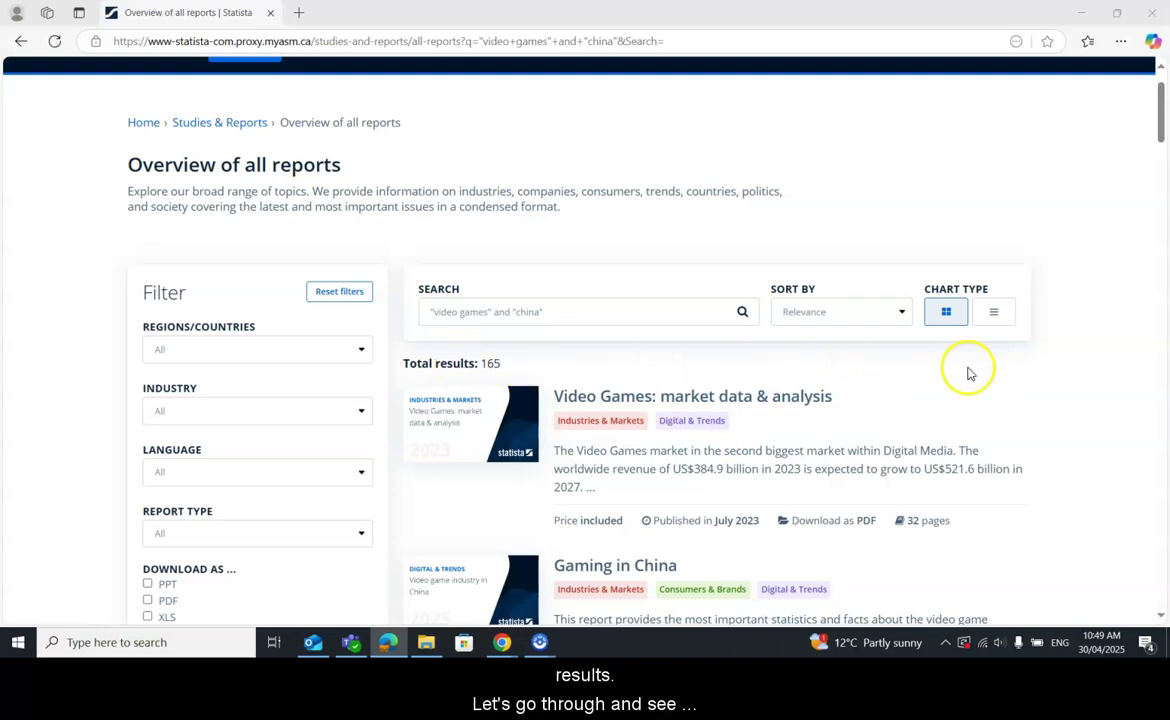
pyautogui.scroll(-1, 967, 373)
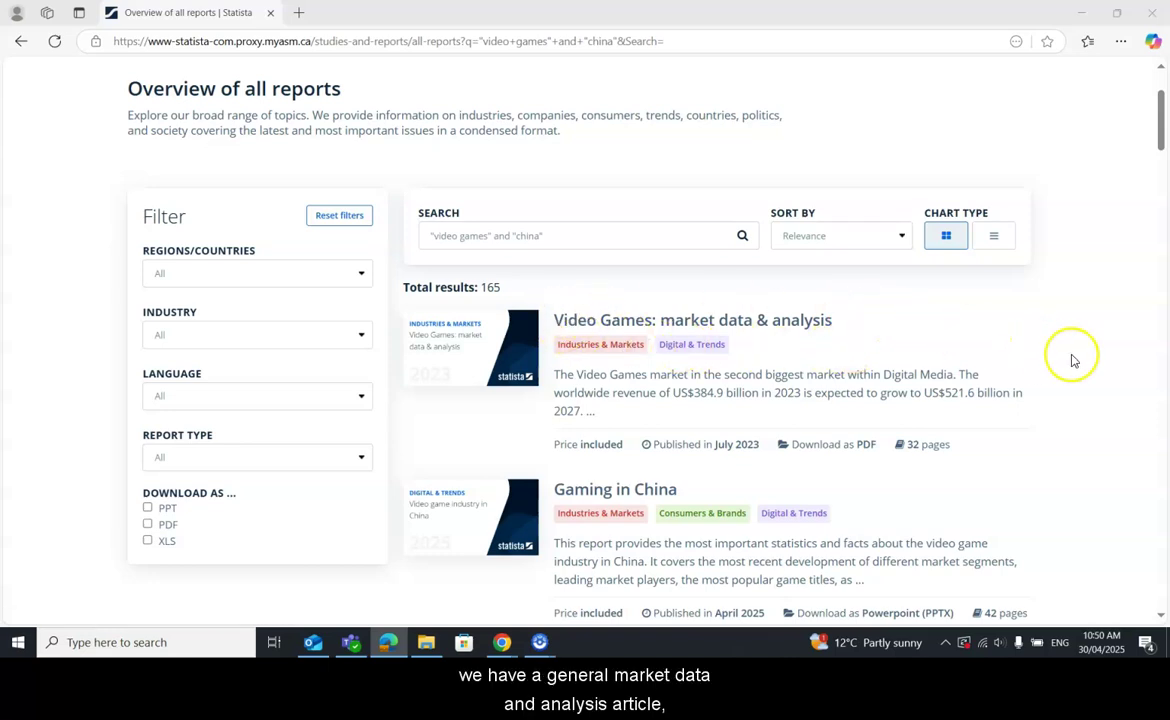
pyautogui.scroll(-1, 1073, 360)
pyautogui.scroll(-1, 1073, 360)
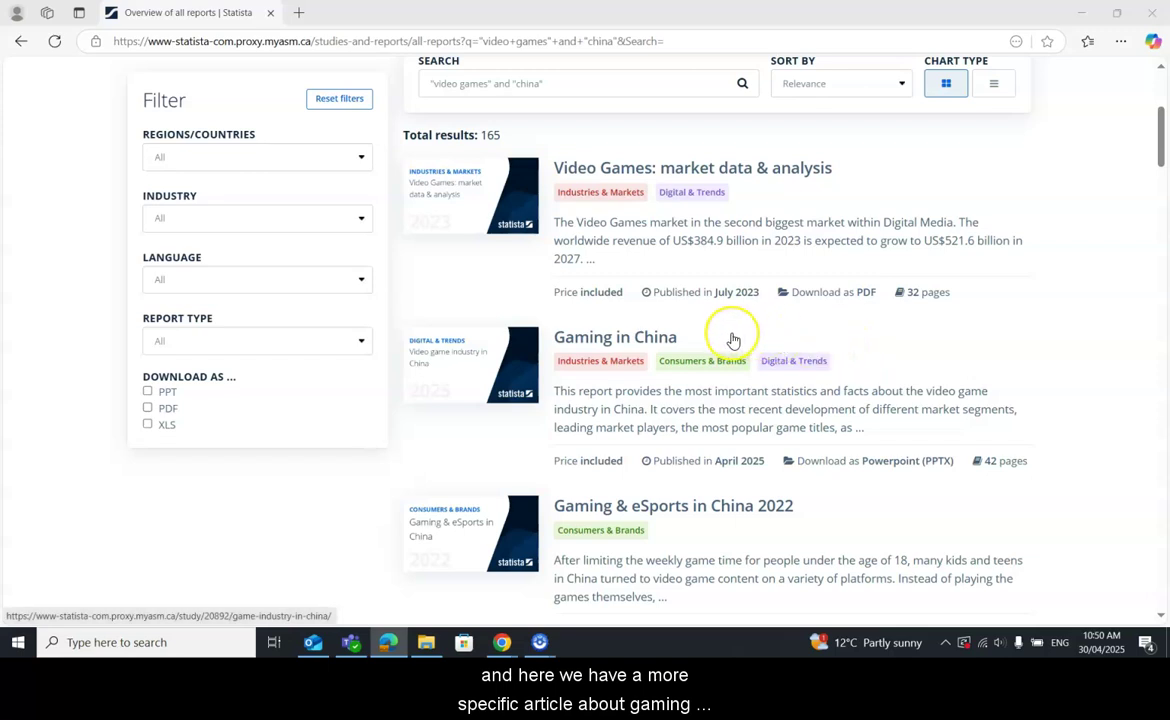
pyautogui.click(676, 338)
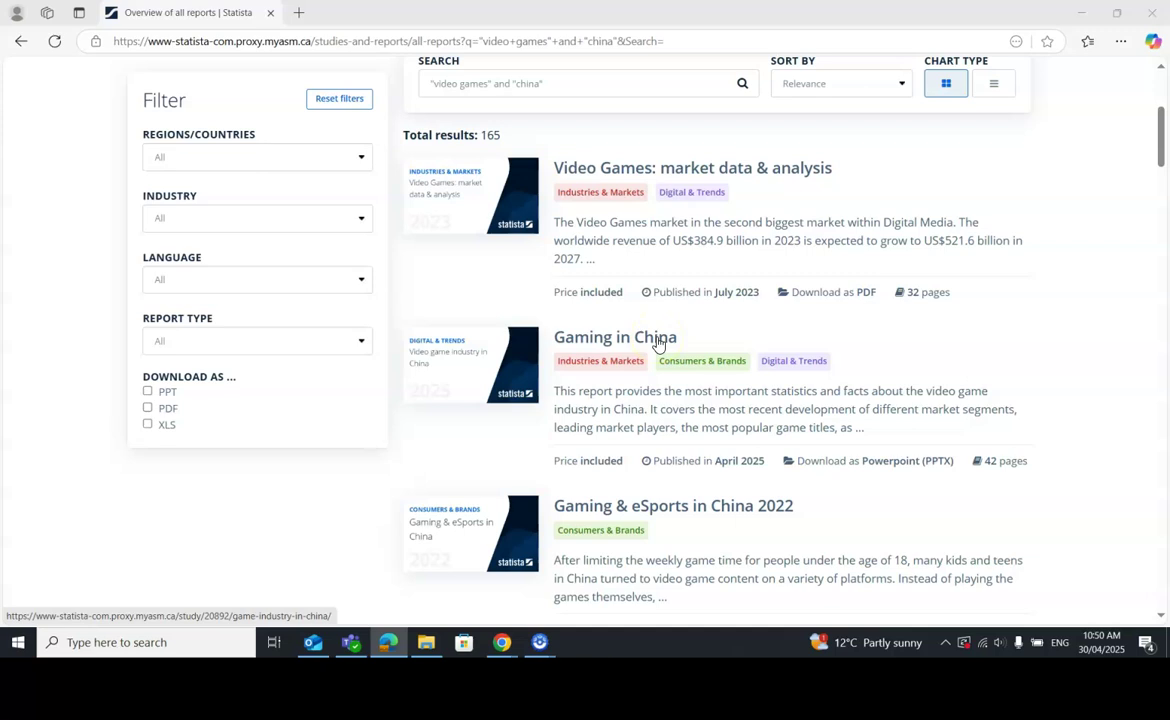
pyautogui.scroll(-2, 522, 400)
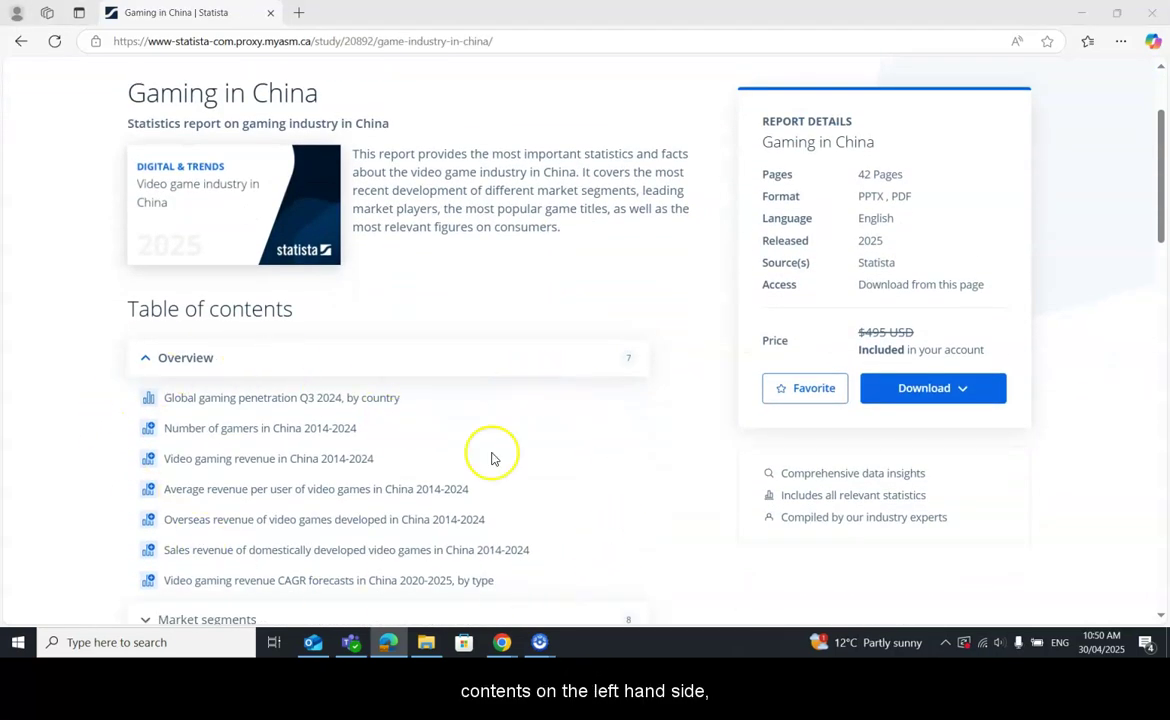
pyautogui.scroll(1, 490, 470)
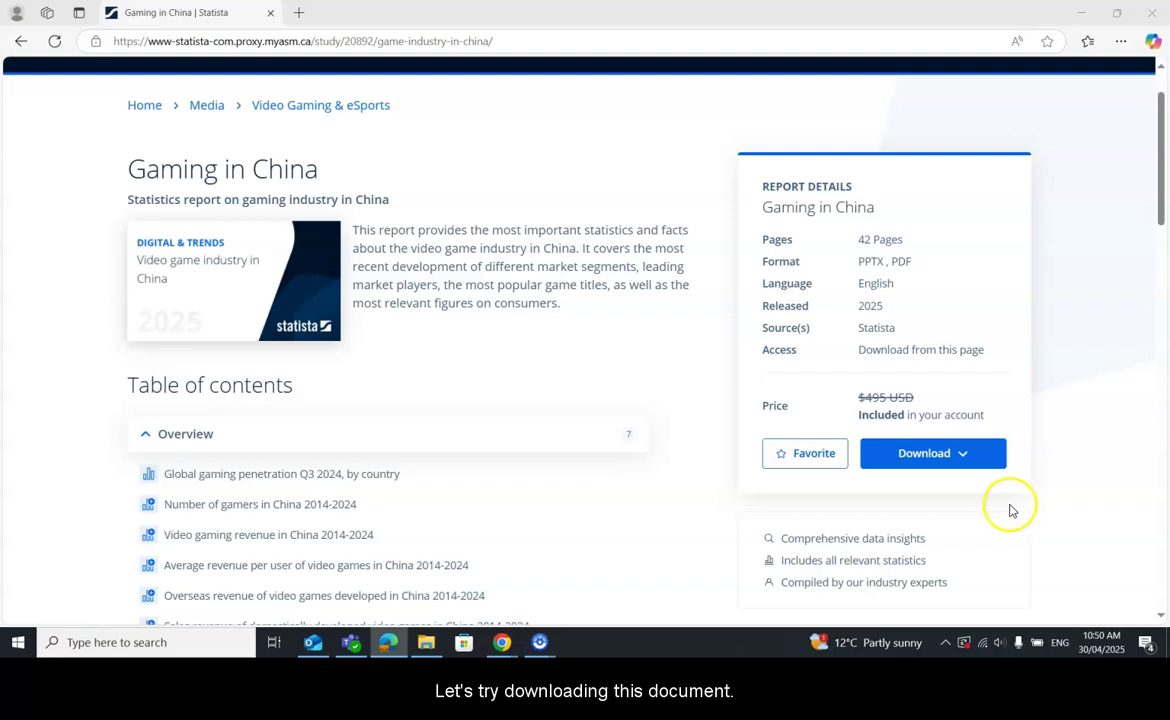
# Step: Download the "Gaming in China" report as a PPTX and open the downloaded presentation in PowerPoint
pyautogui.click(964, 459)
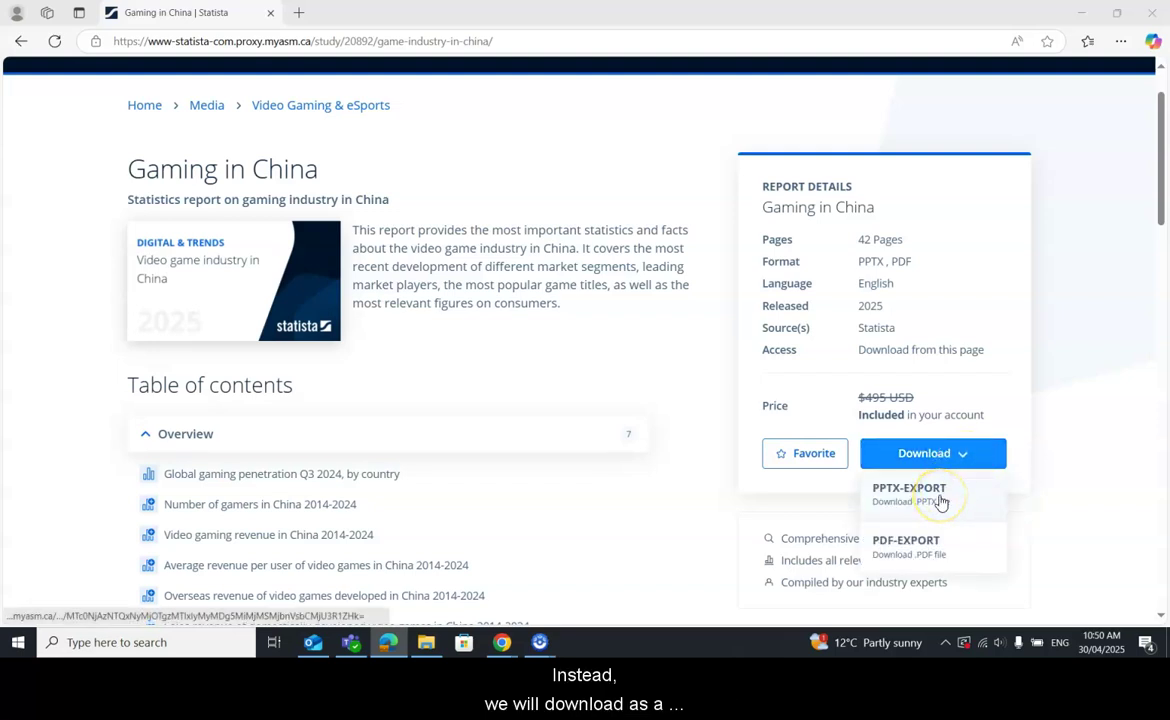
pyautogui.click(940, 500)
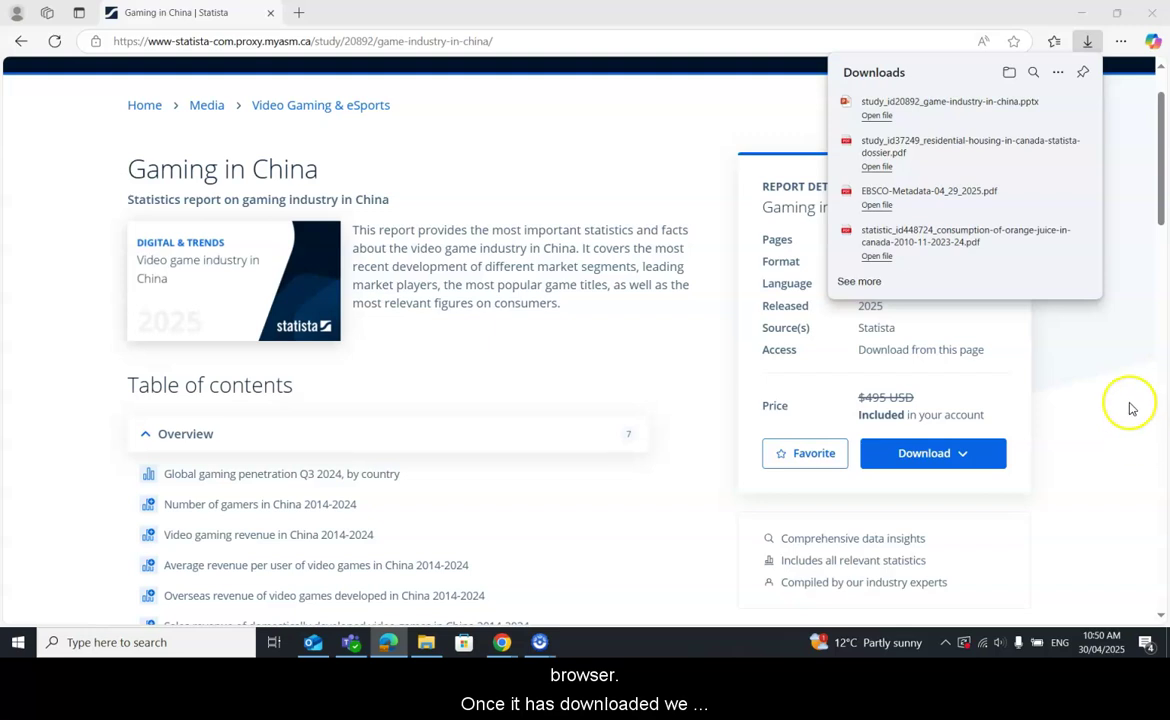
pyautogui.click(880, 116)
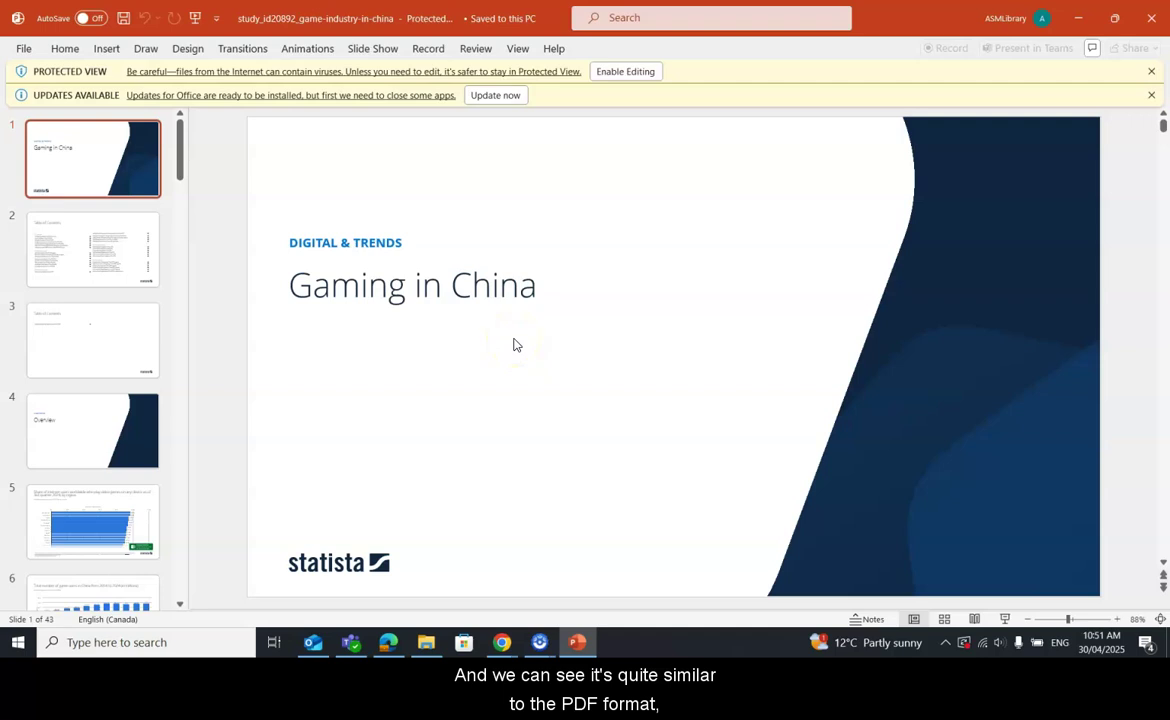
# Step: Go to the presentation's Table of Contents slide and follow the page link for "Most downloaded free game apps in China 2025"
pyautogui.click(112, 262)
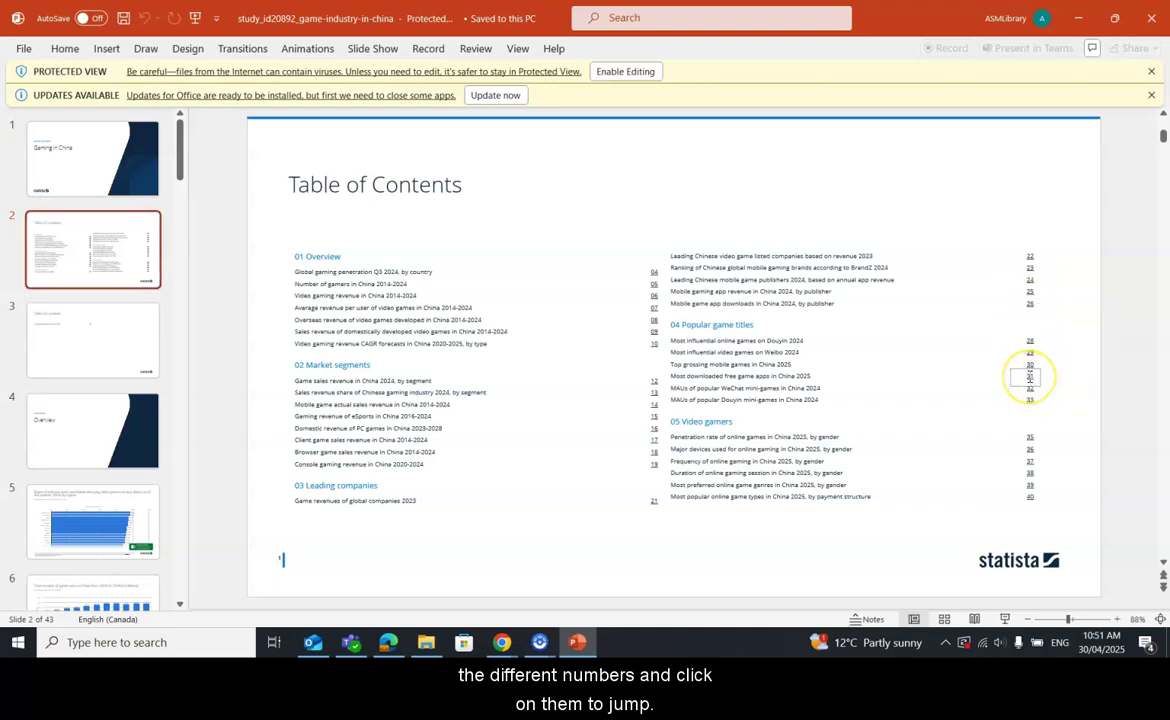
pyautogui.rightClick(1029, 376)
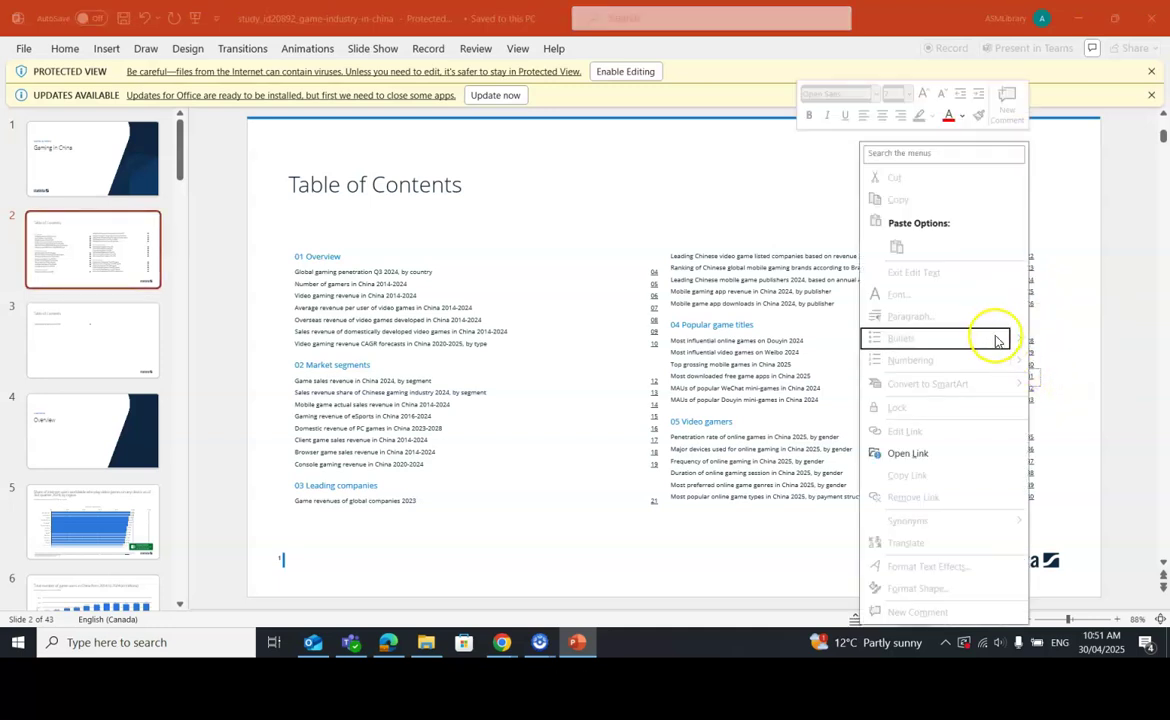
pyautogui.click(918, 453)
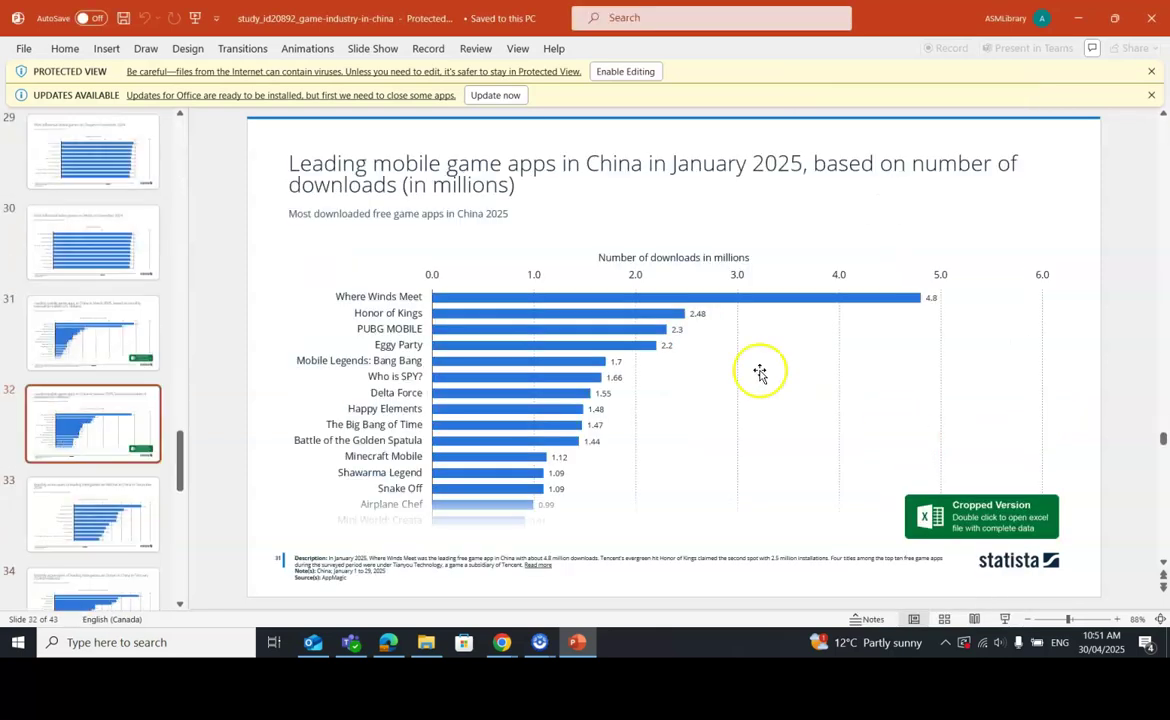